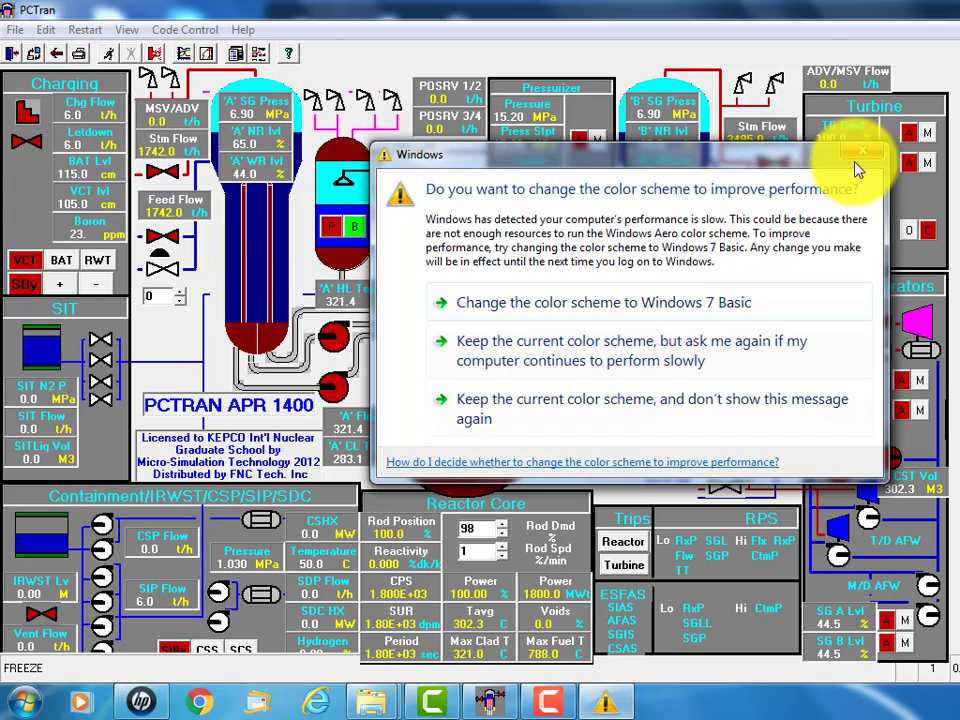
Step: Dismiss the Windows colour-scheme prompt covering the frozen plant mimic
left_click(863, 150)
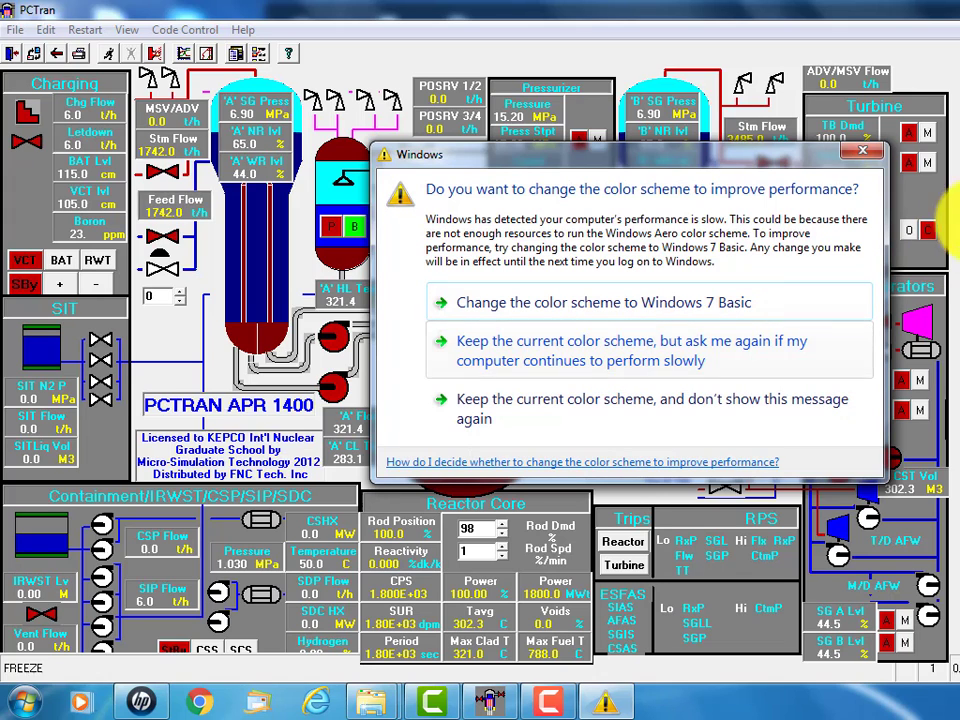
Step: Clear the colour-scheme prompt, start the simulation and select the VCT as charging source
left_click(857, 158)
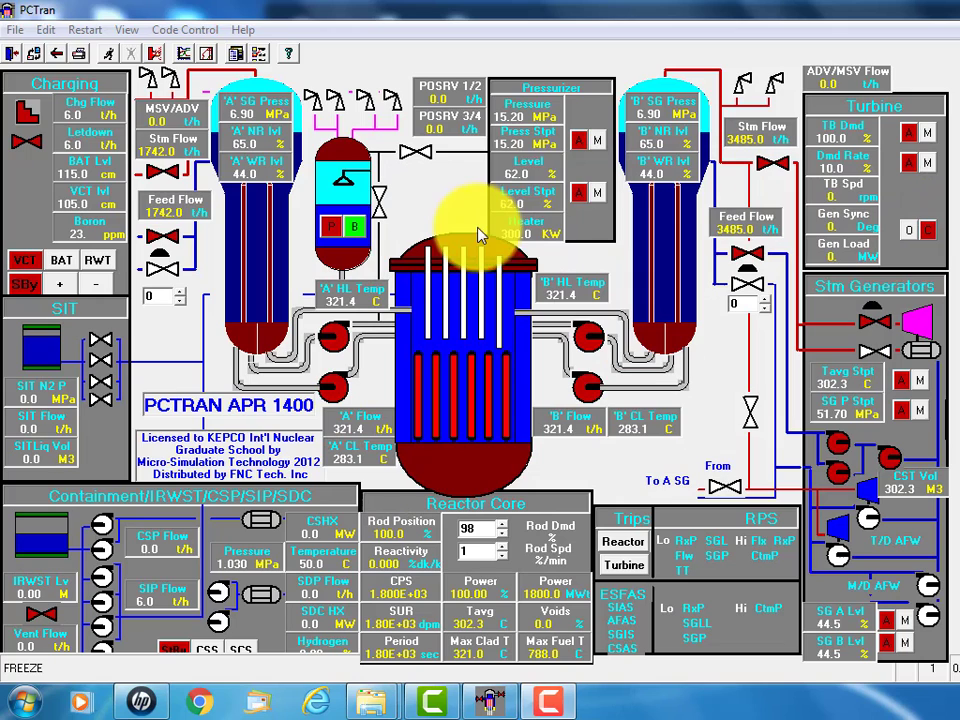
left_click(108, 53)
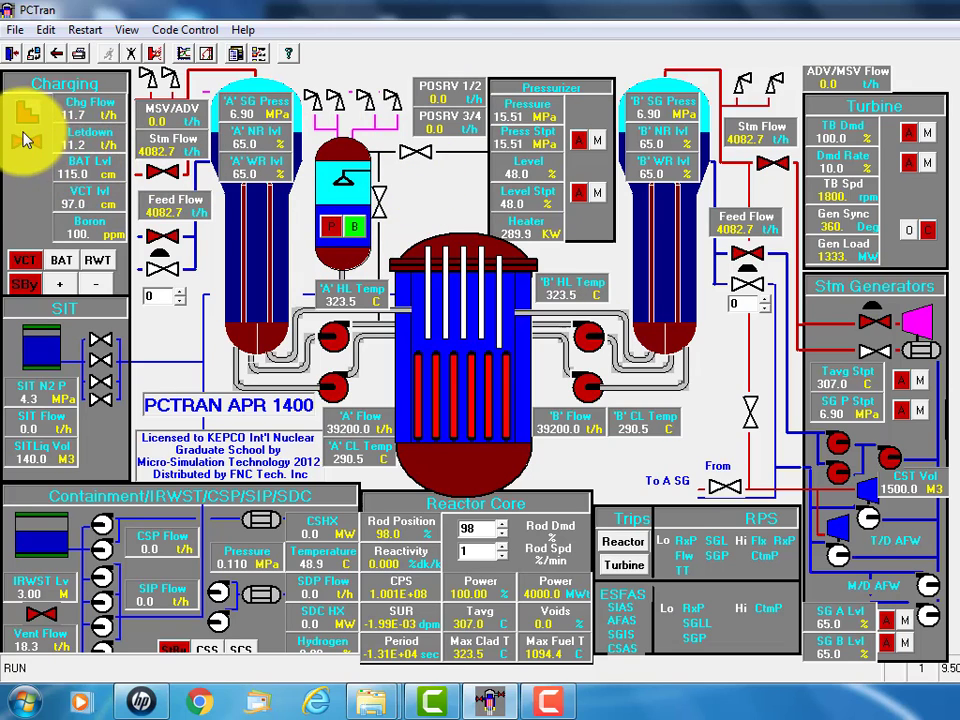
left_click(30, 266)
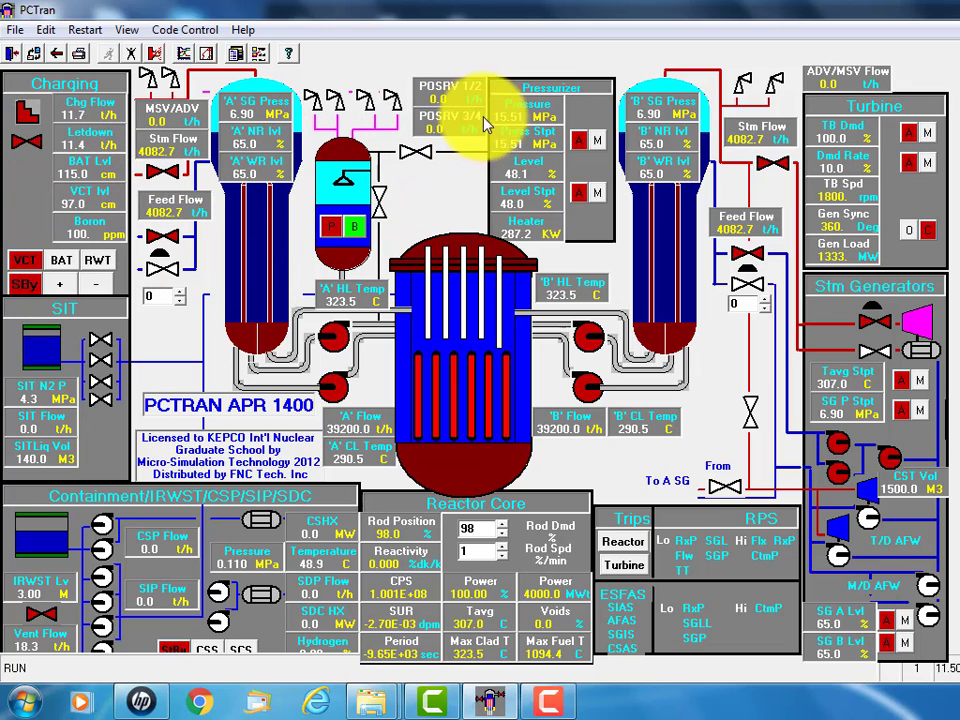
Step: Enter the manual pressurizer pressure setpoint as 15 MPa, then correct it to 15.6 MPa
left_click(598, 141)
double_click(677, 332)
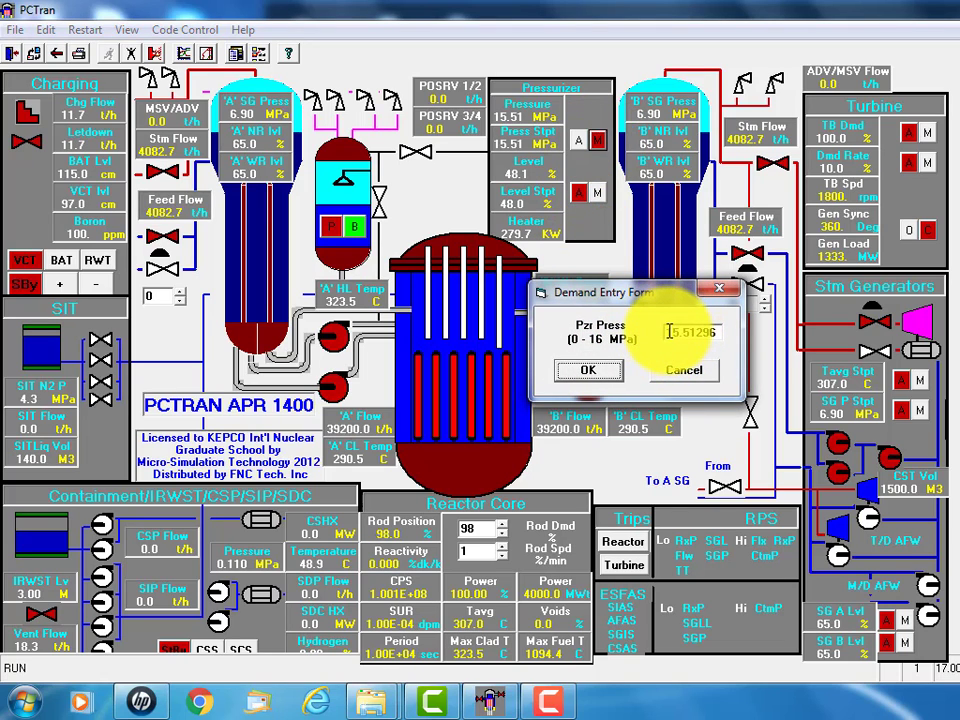
left_click_drag(668, 333, 720, 328)
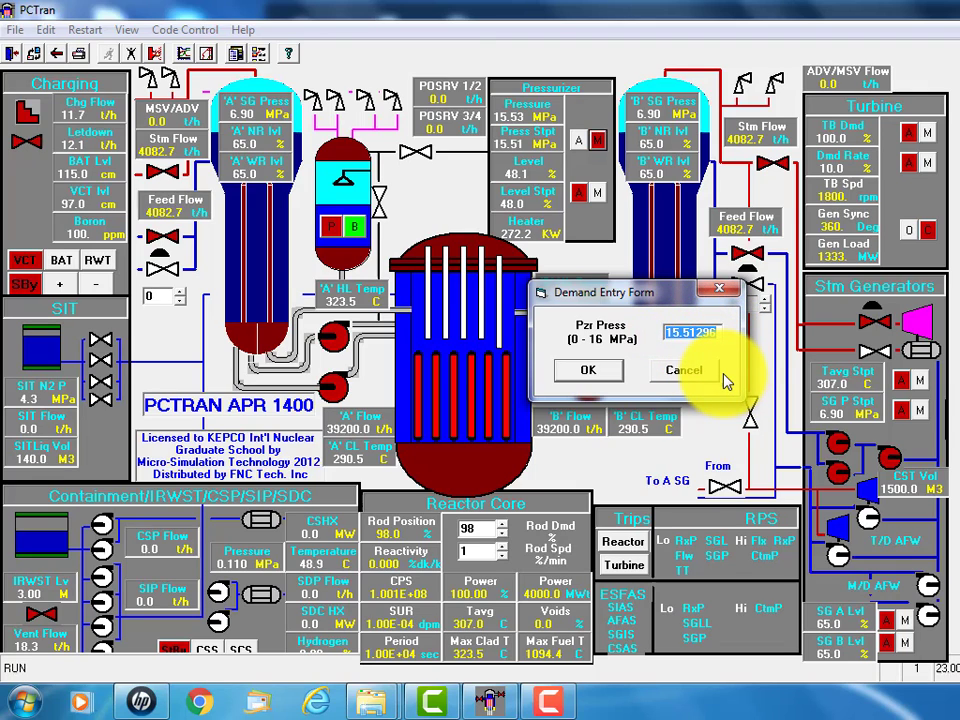
type("15")
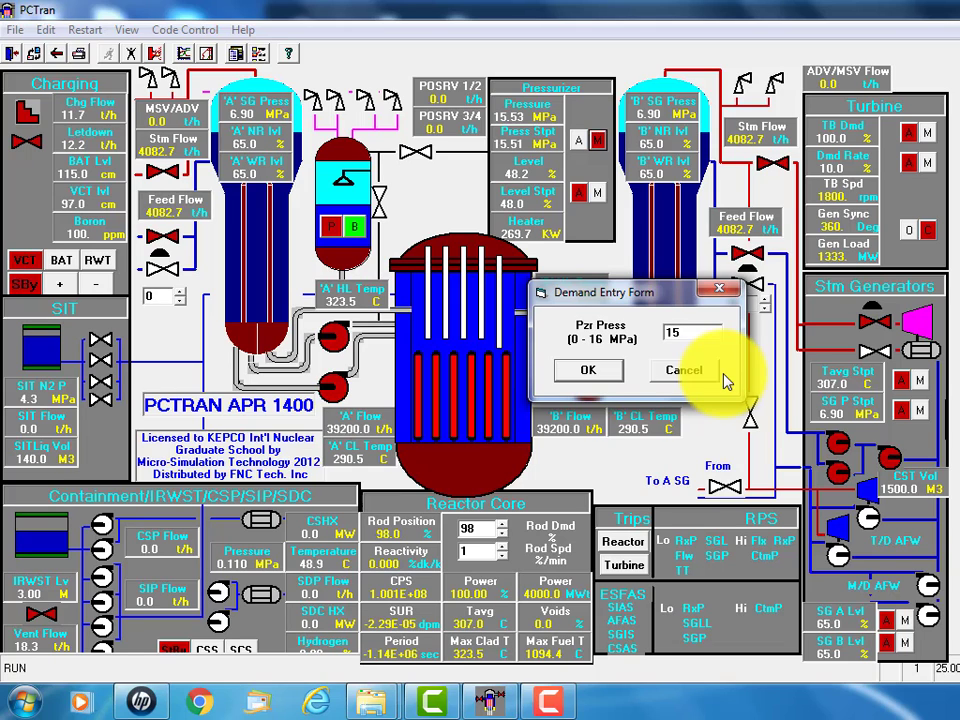
left_click(595, 380)
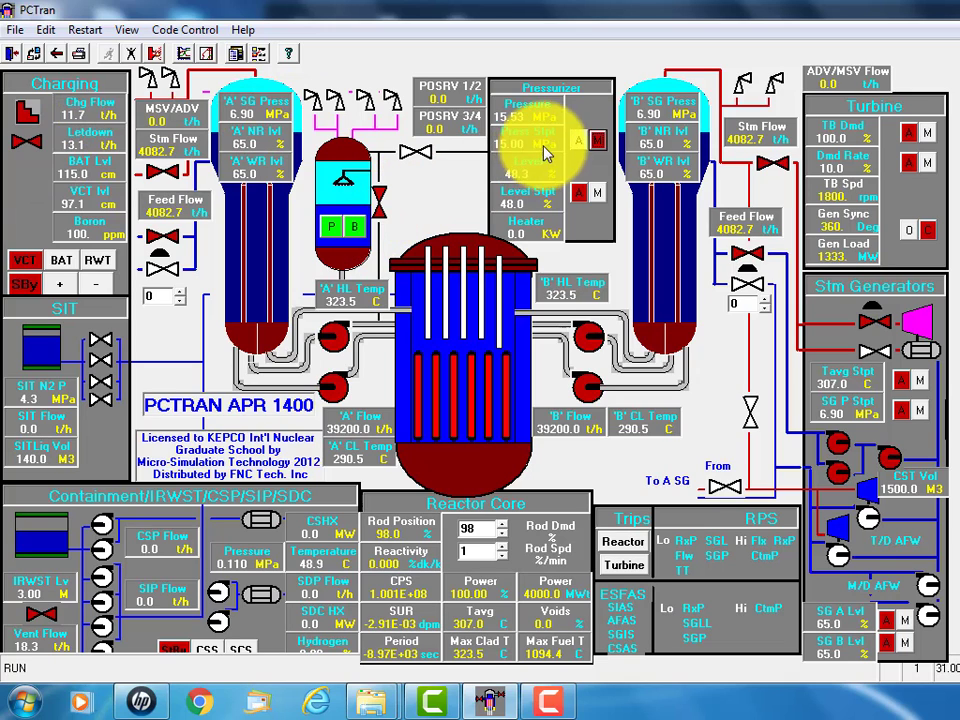
left_click(598, 141)
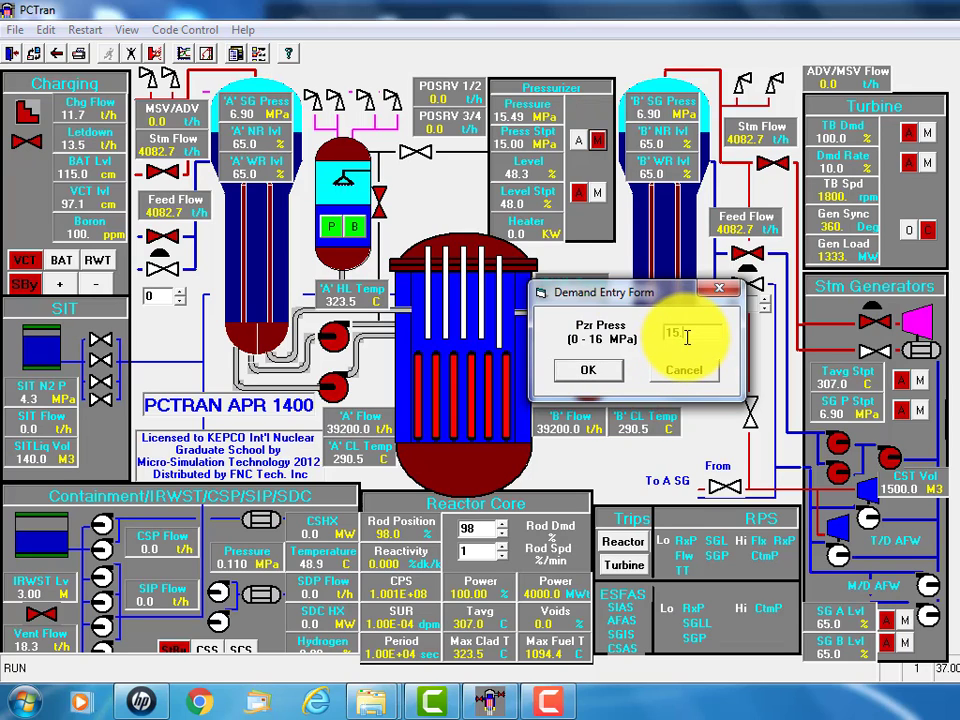
type(".5")
key("BackSpace")
type("6")
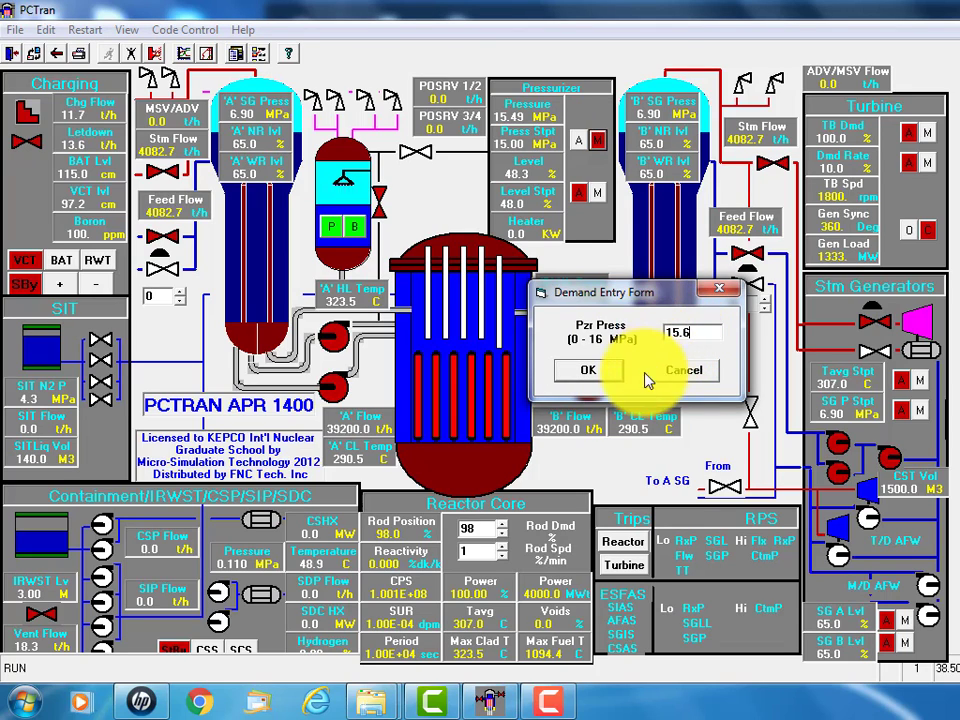
left_click(604, 373)
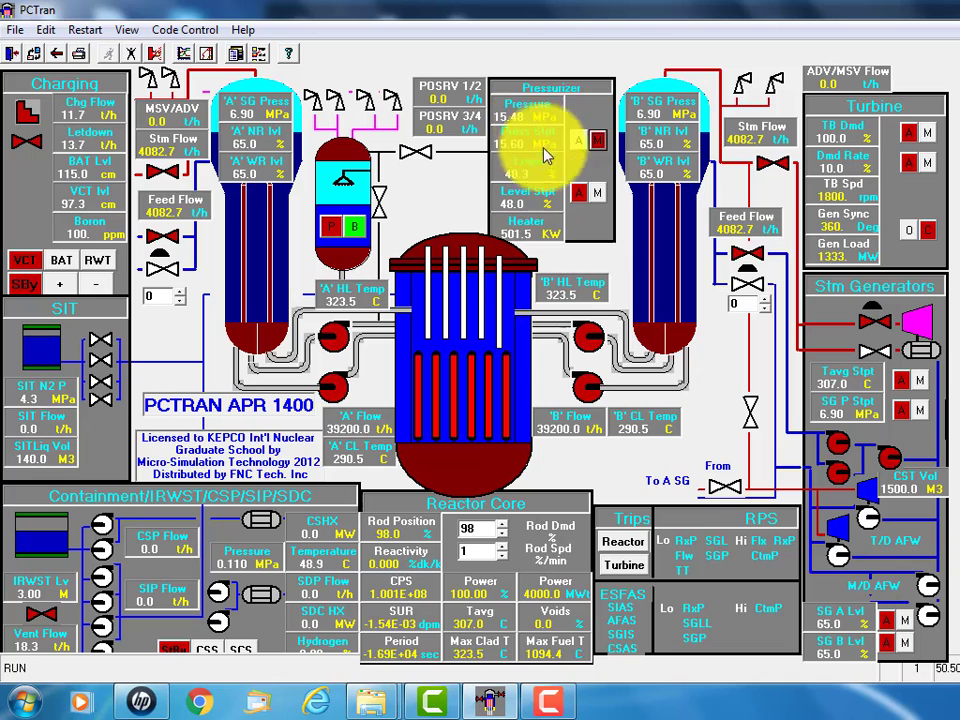
Step: Switch the pressurizer level setpoint to manual and change it from 48 to 45 %
left_click(597, 193)
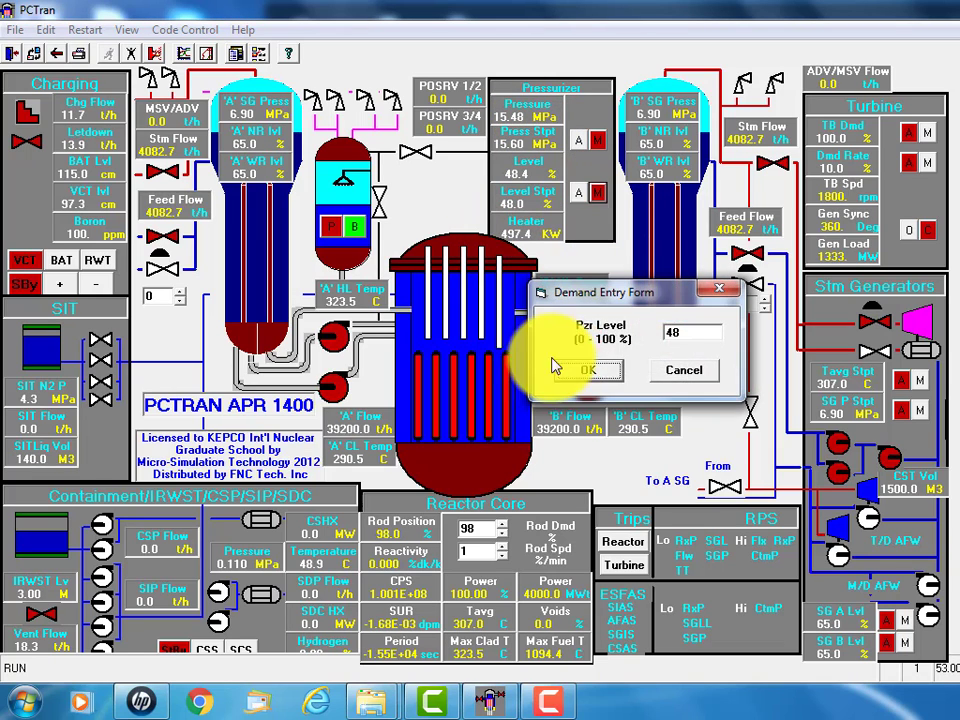
double_click(674, 336)
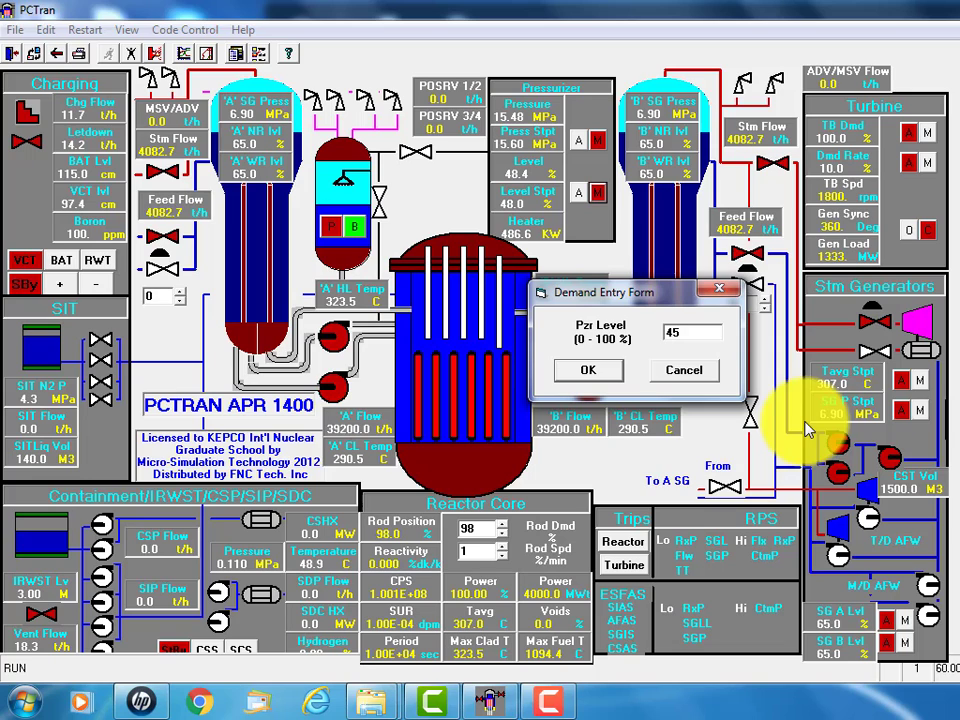
left_click(604, 376)
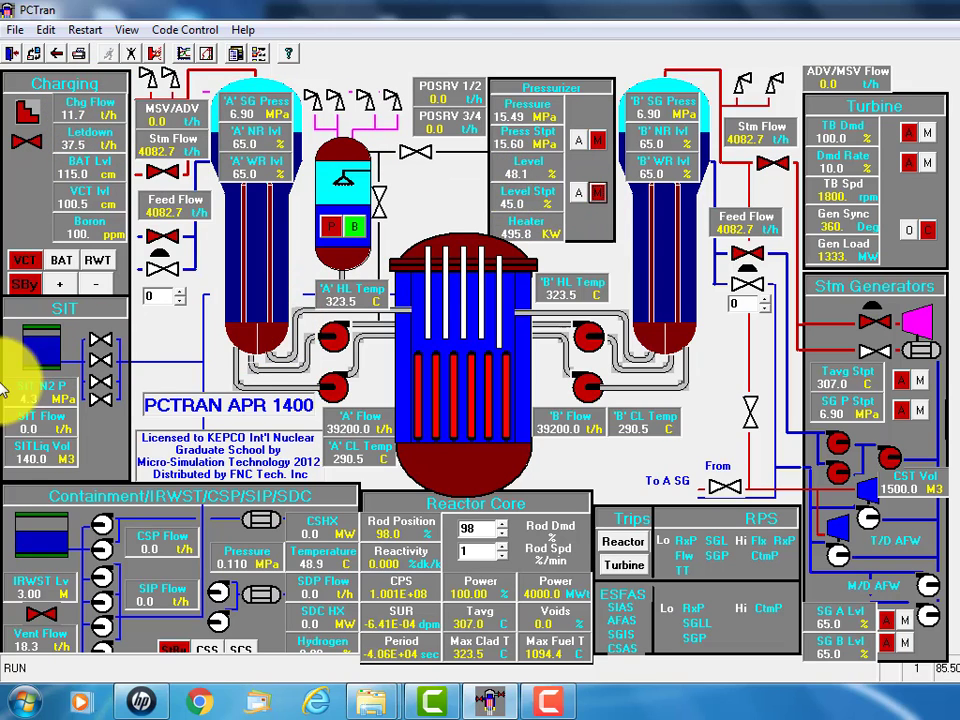
Step: Switch the charging adjustment from increase to decrease to reduce charging flow
left_click(59, 288)
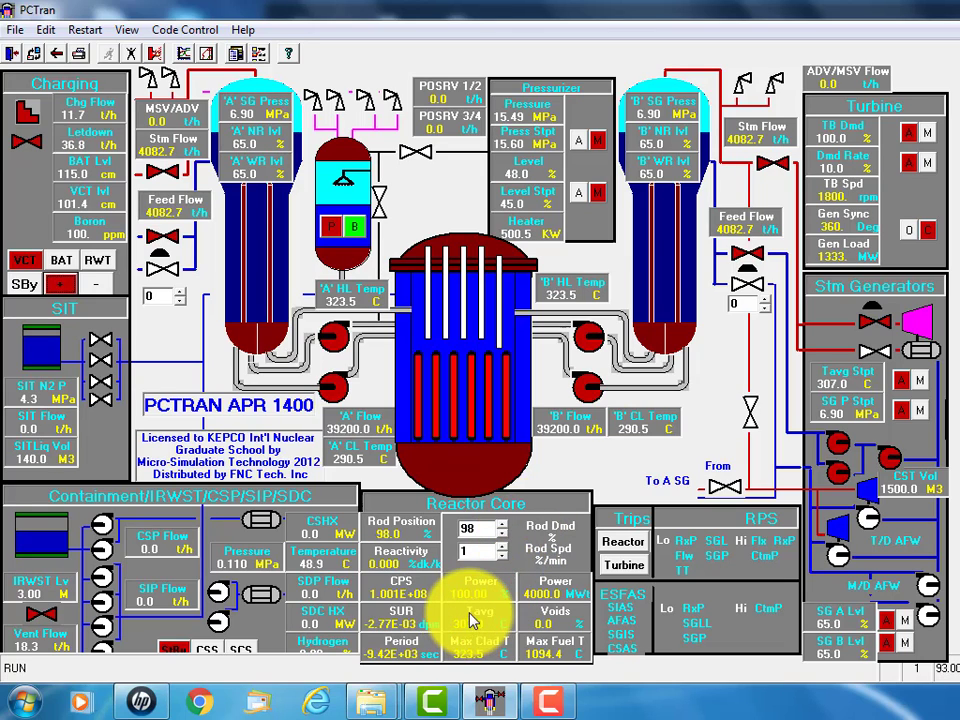
left_click(95, 287)
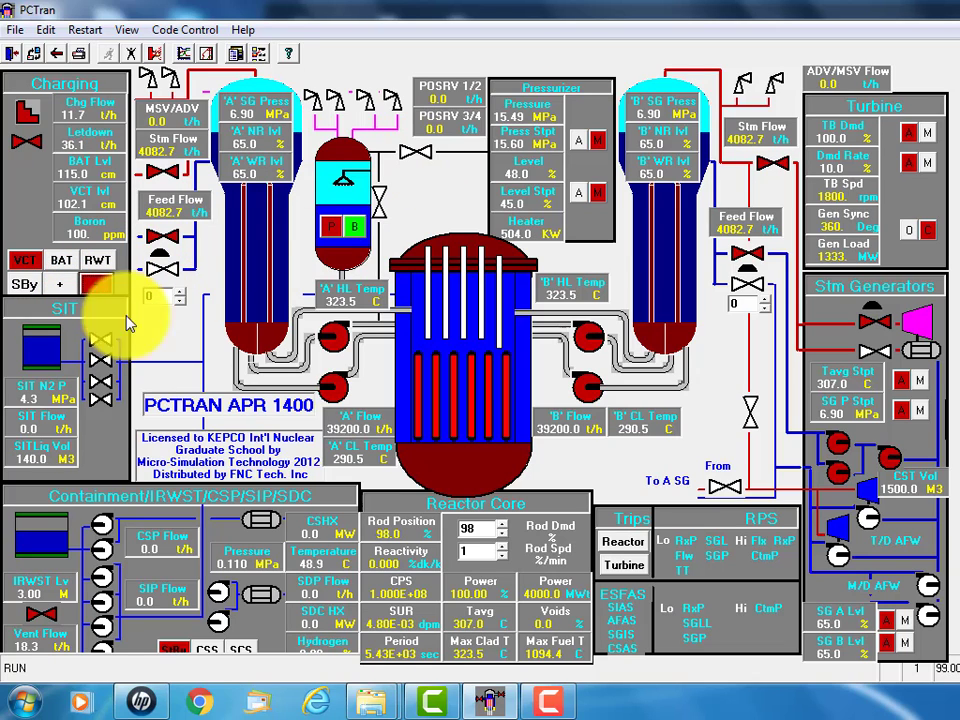
left_click(60, 282)
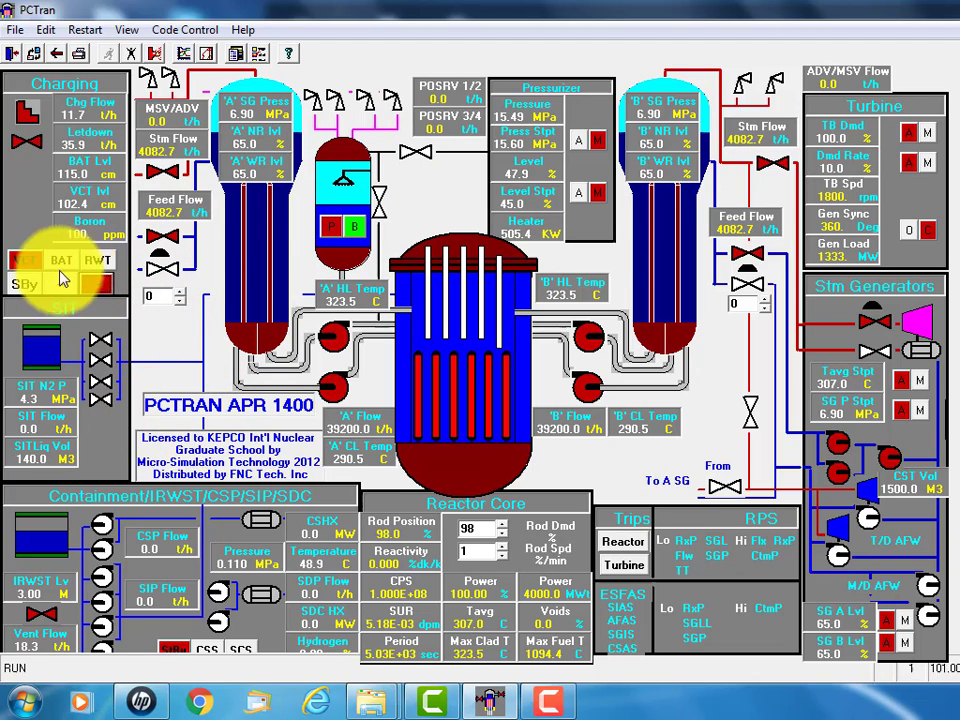
Step: Enter a manual turbine power demand of 90 % and confirm it a second time
left_click(930, 137)
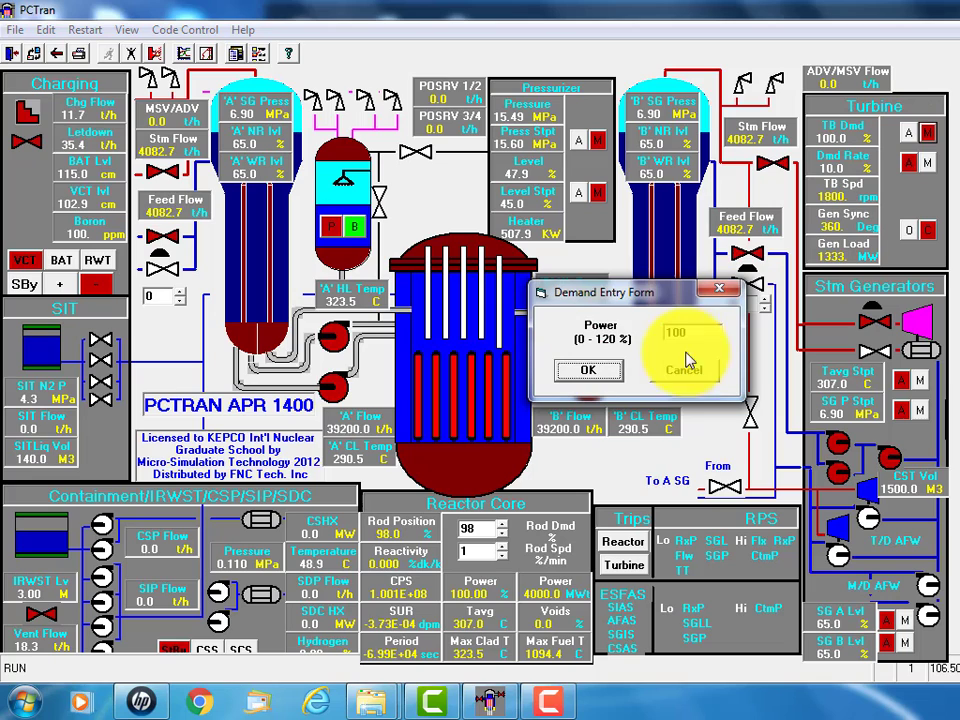
left_click(609, 377)
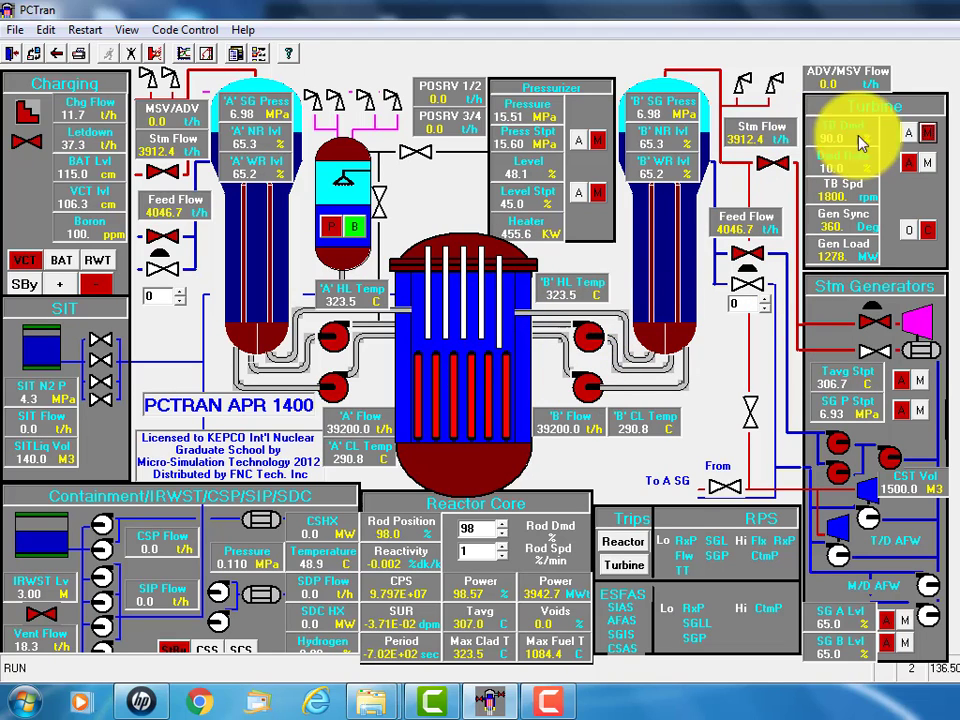
left_click(926, 135)
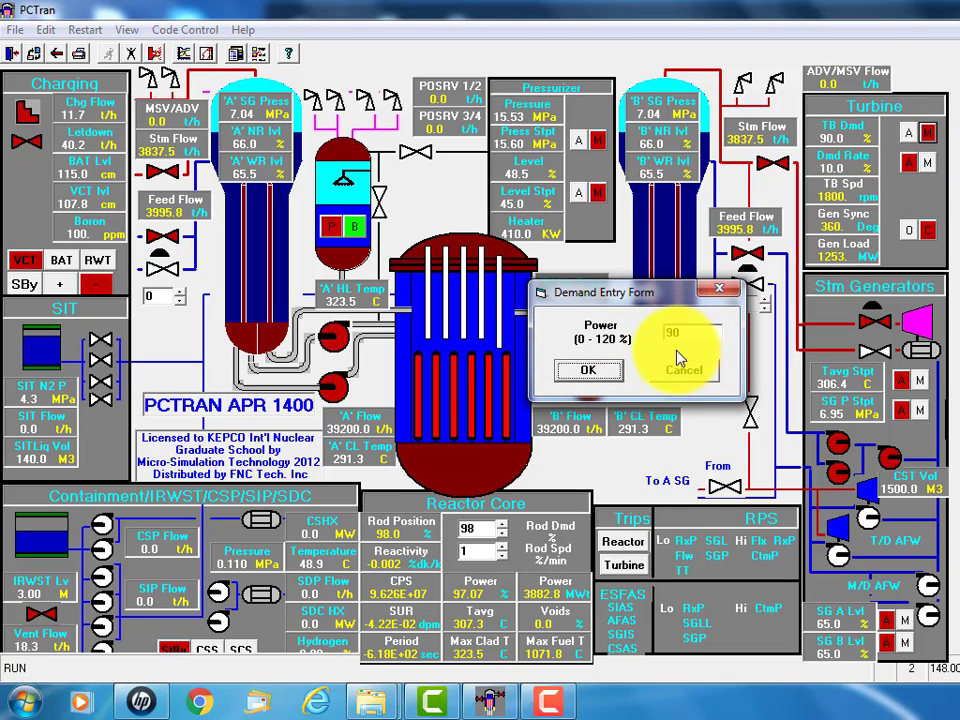
left_click(592, 372)
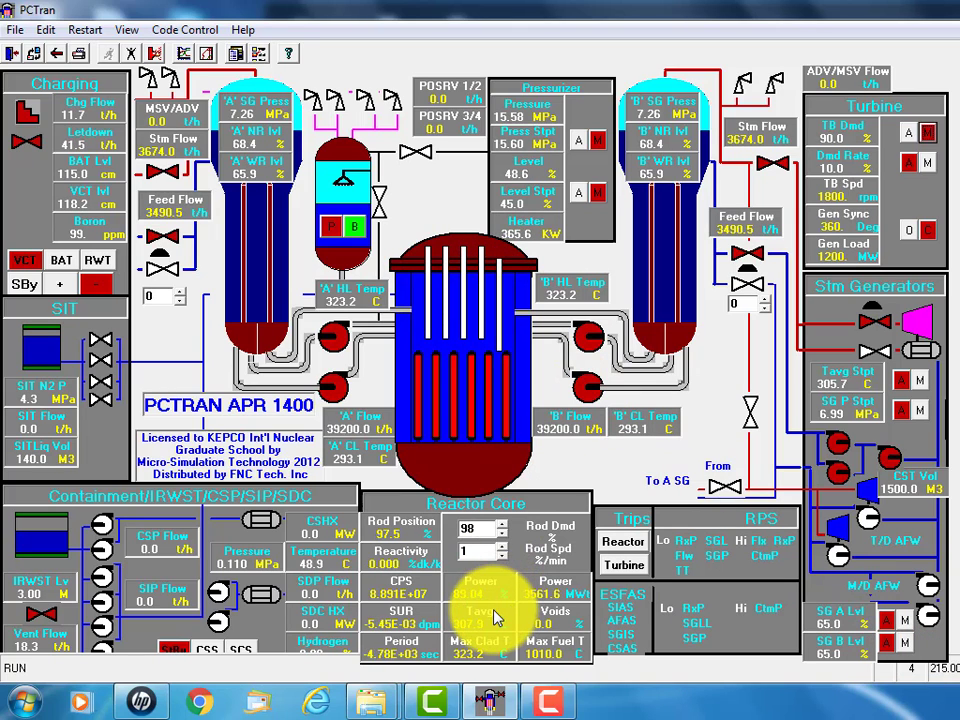
Step: Plot core thermal power, neutron flux power and turbine load with the default scales
left_click(128, 30)
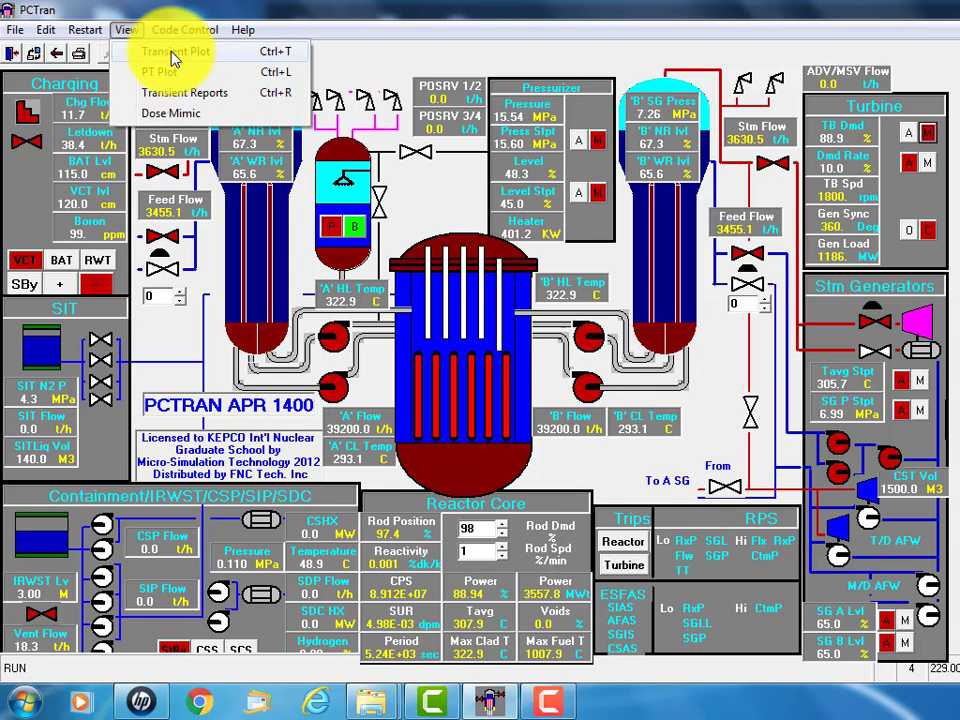
left_click(148, 52)
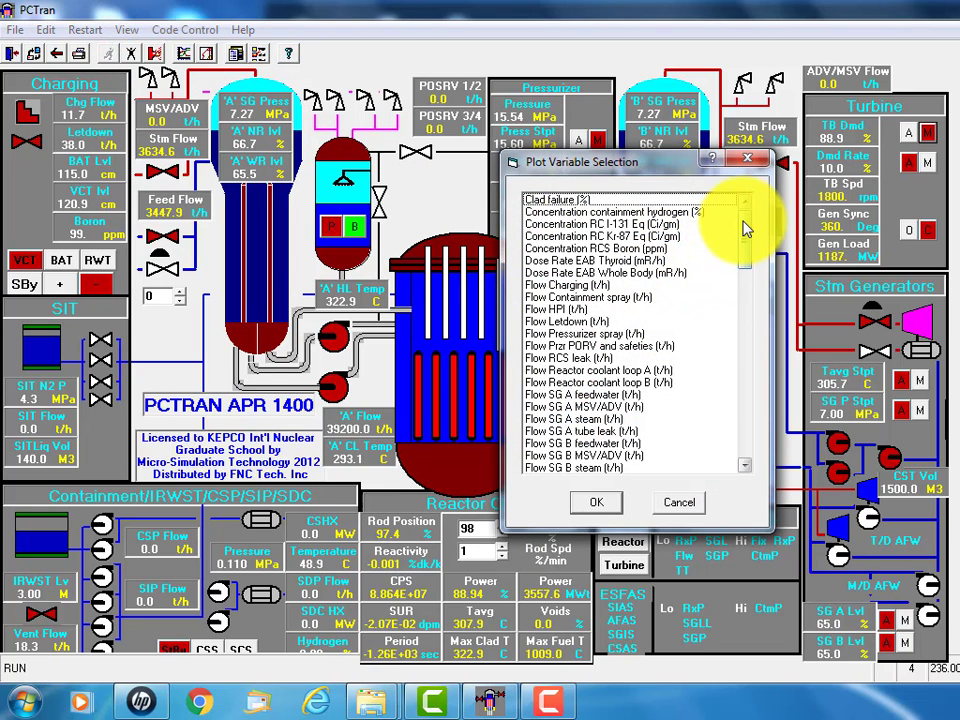
left_click_drag(745, 237, 738, 297)
scroll(675, 317, "down", 3)
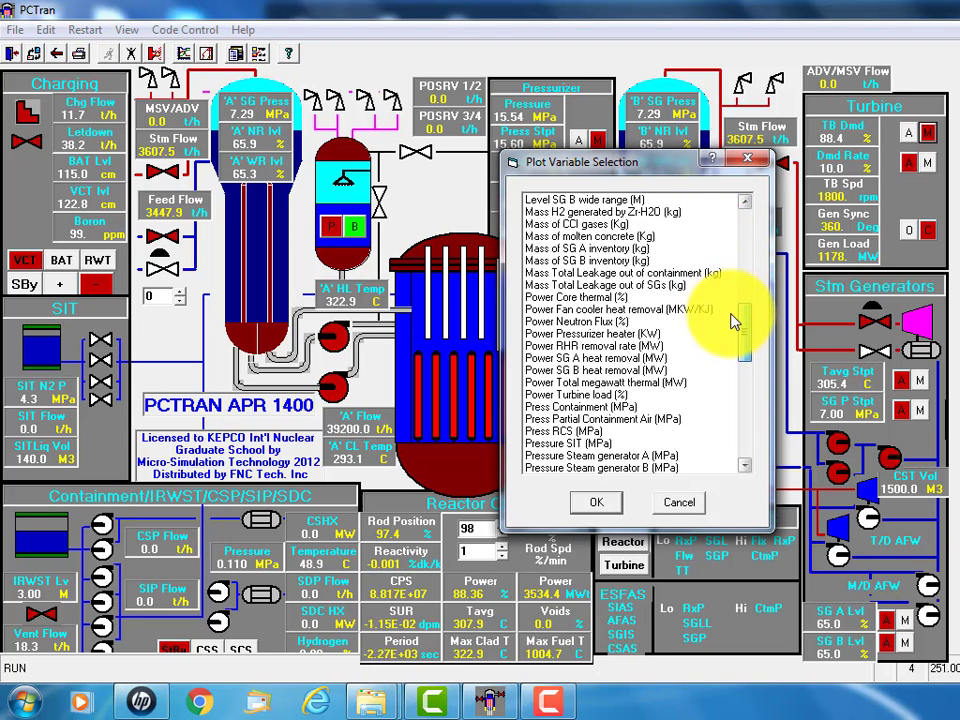
left_click(592, 298)
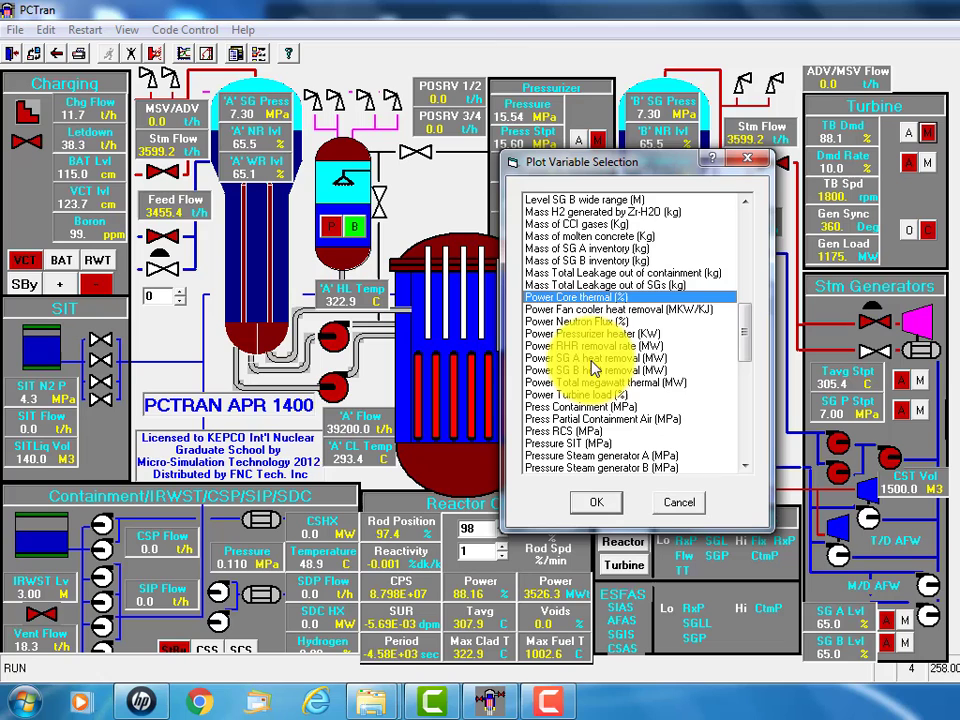
left_click(575, 321)
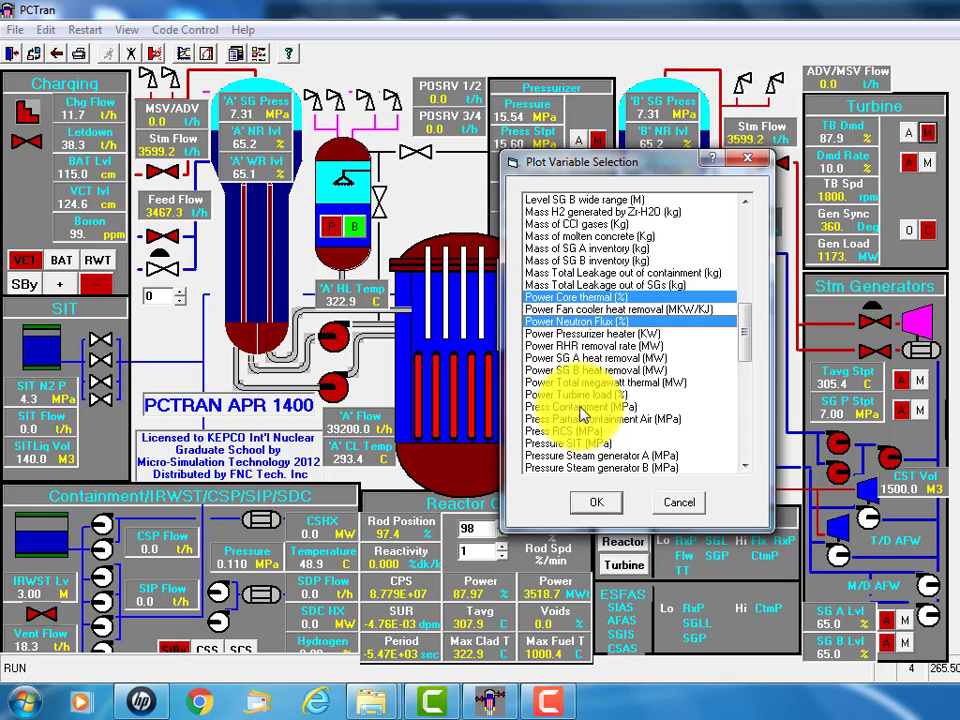
left_click(580, 394)
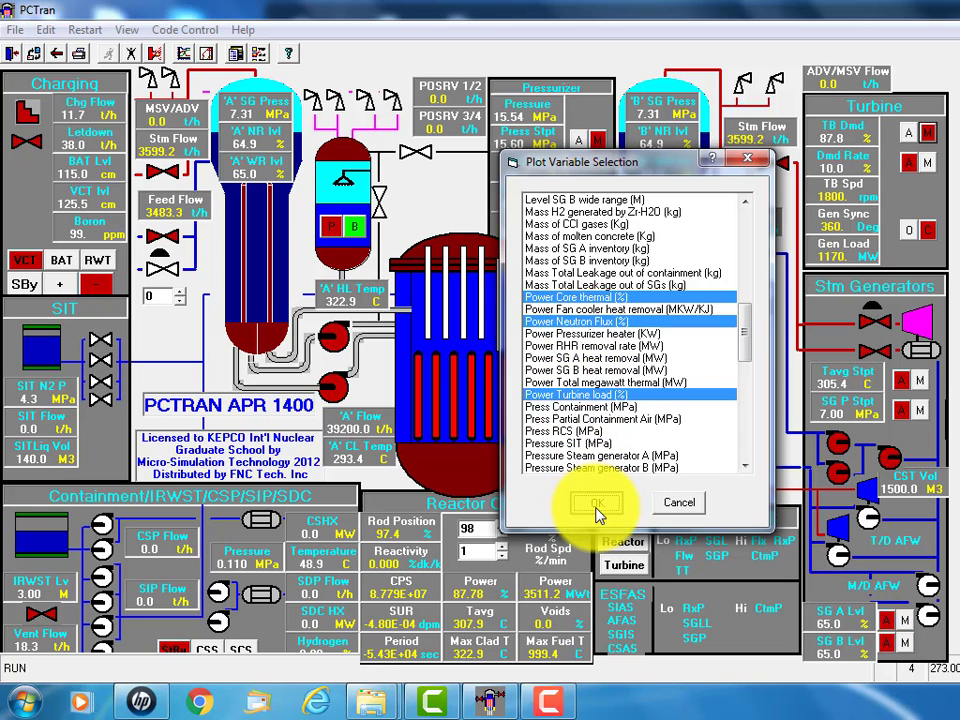
left_click(597, 503)
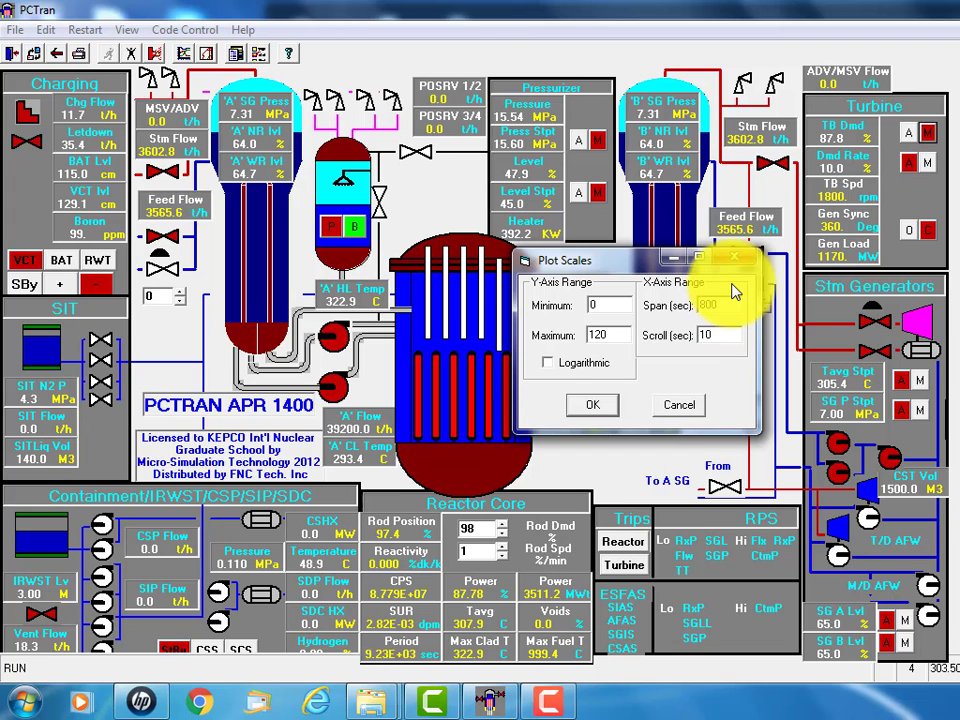
left_click(612, 412)
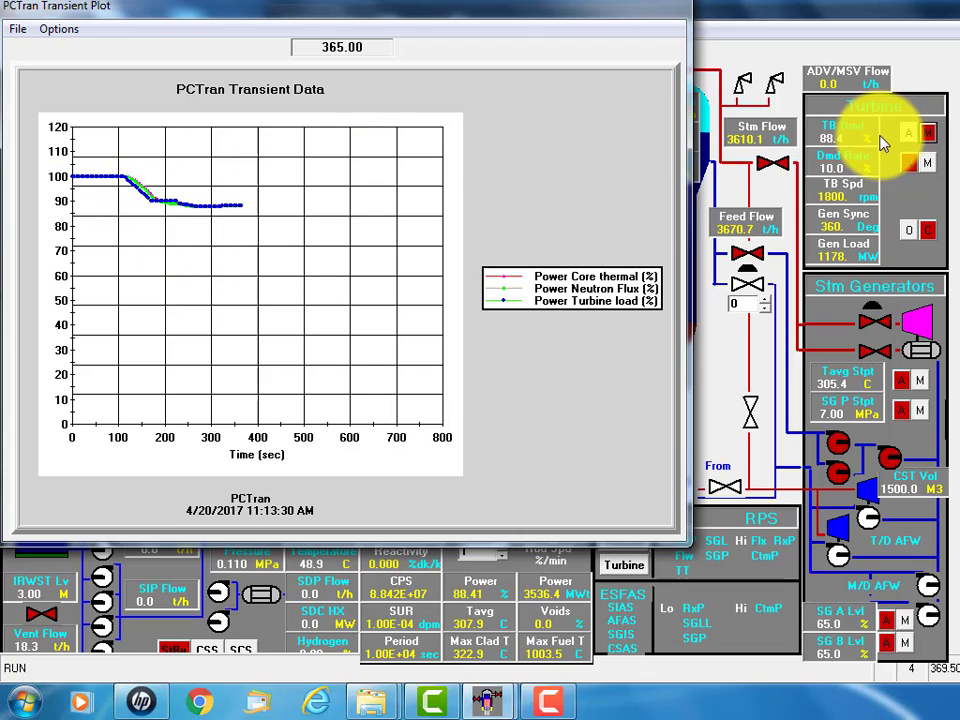
Step: Close the transient plot window without printing it
left_click(17, 31)
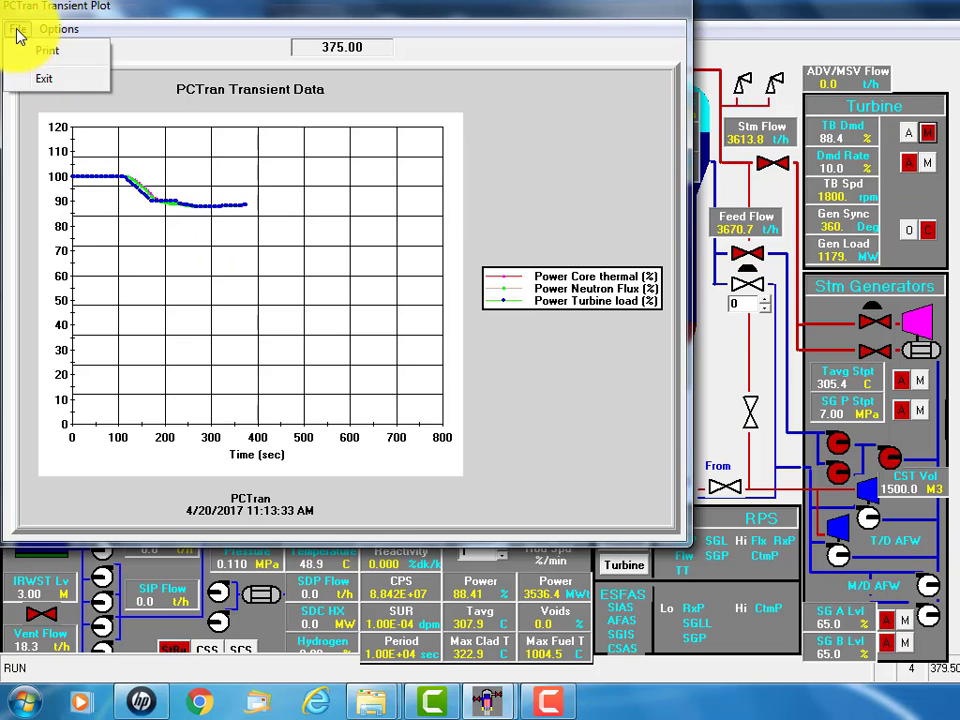
left_click(43, 80)
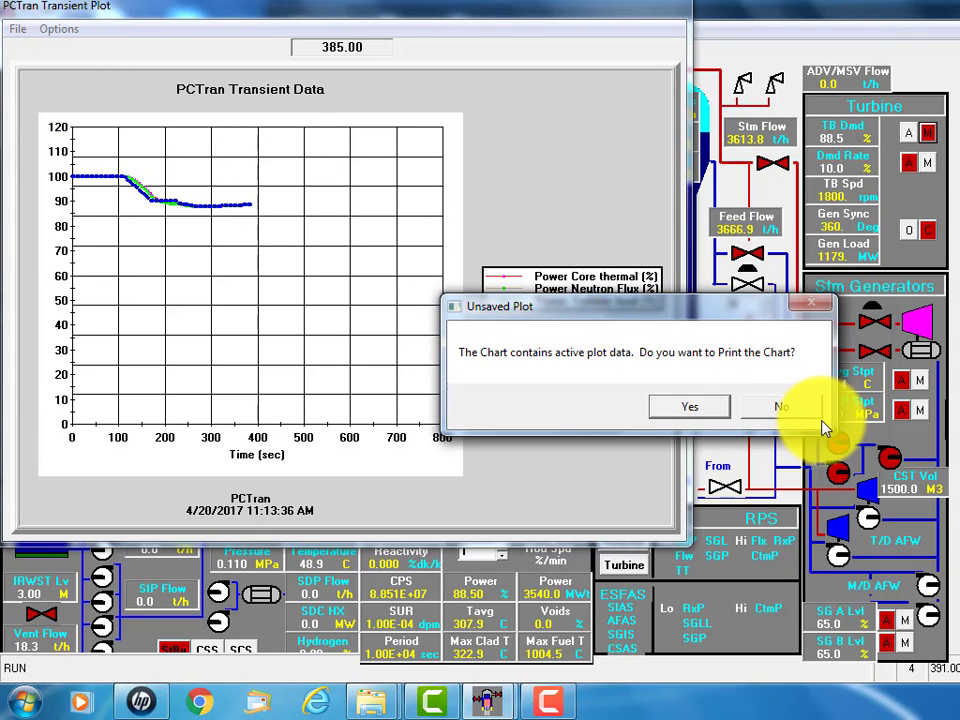
left_click(786, 409)
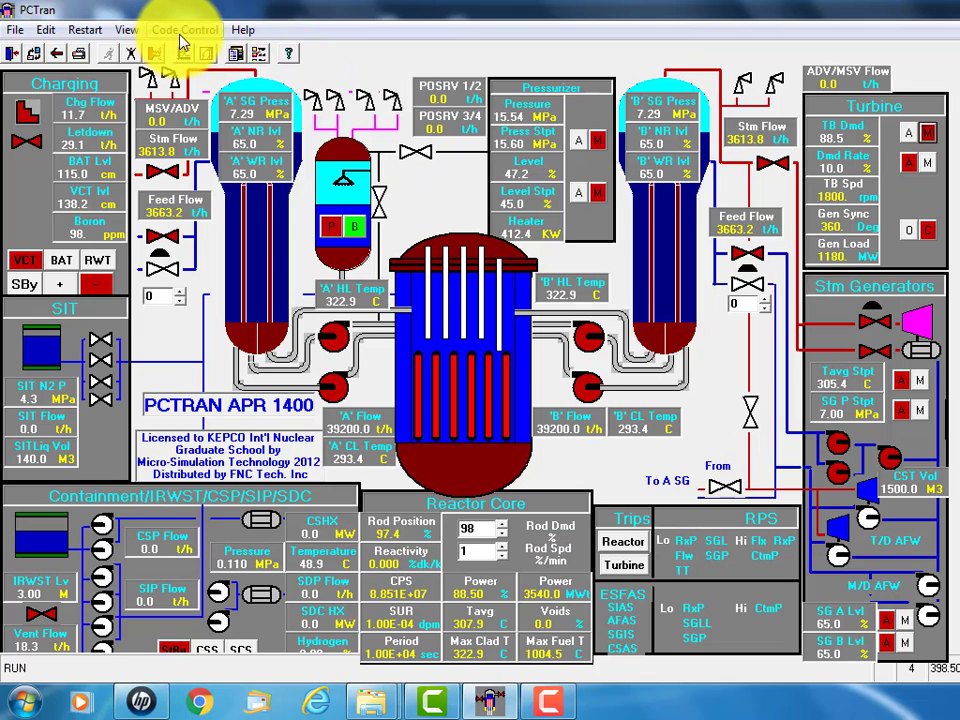
Step: Activate the row 2 Cold Leg LOCA malfunction with failure fraction 500
left_click(183, 33)
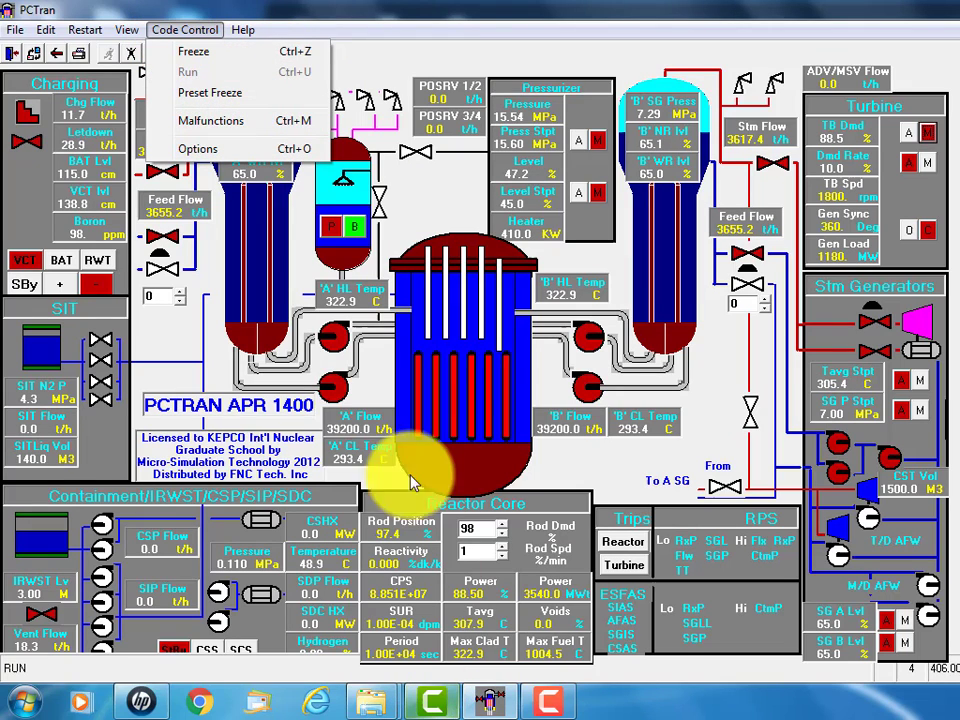
left_click(214, 120)
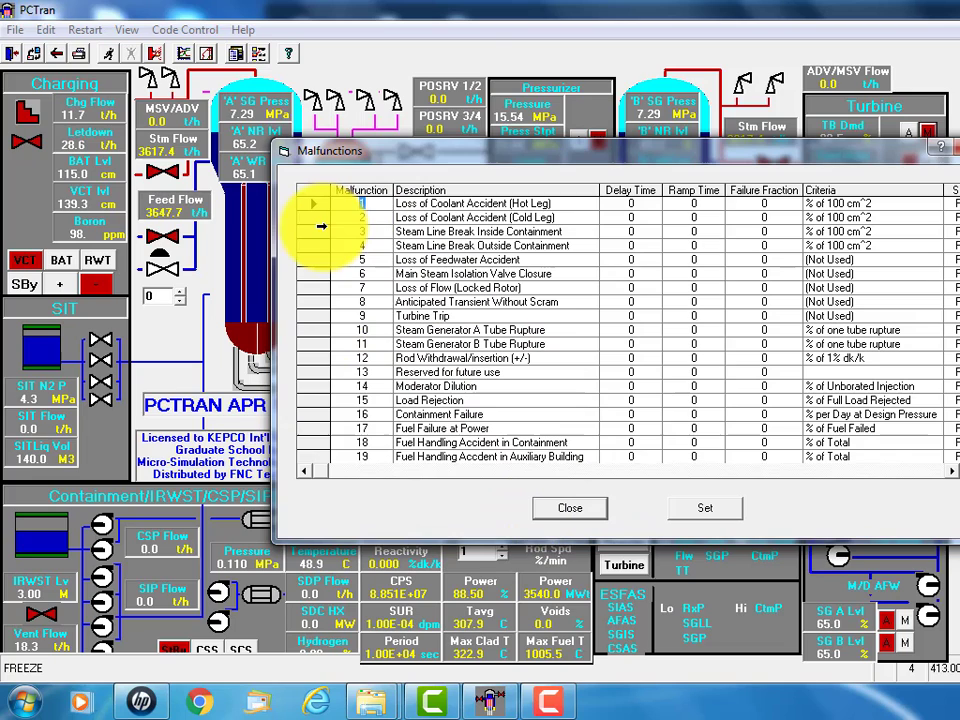
left_click(315, 224)
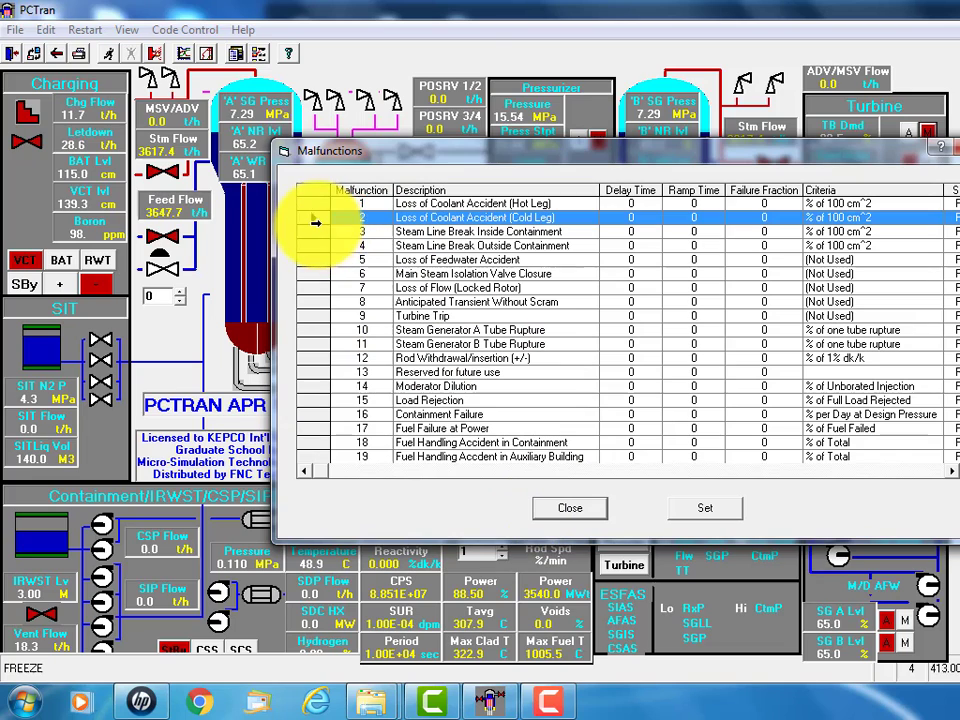
left_click(700, 512)
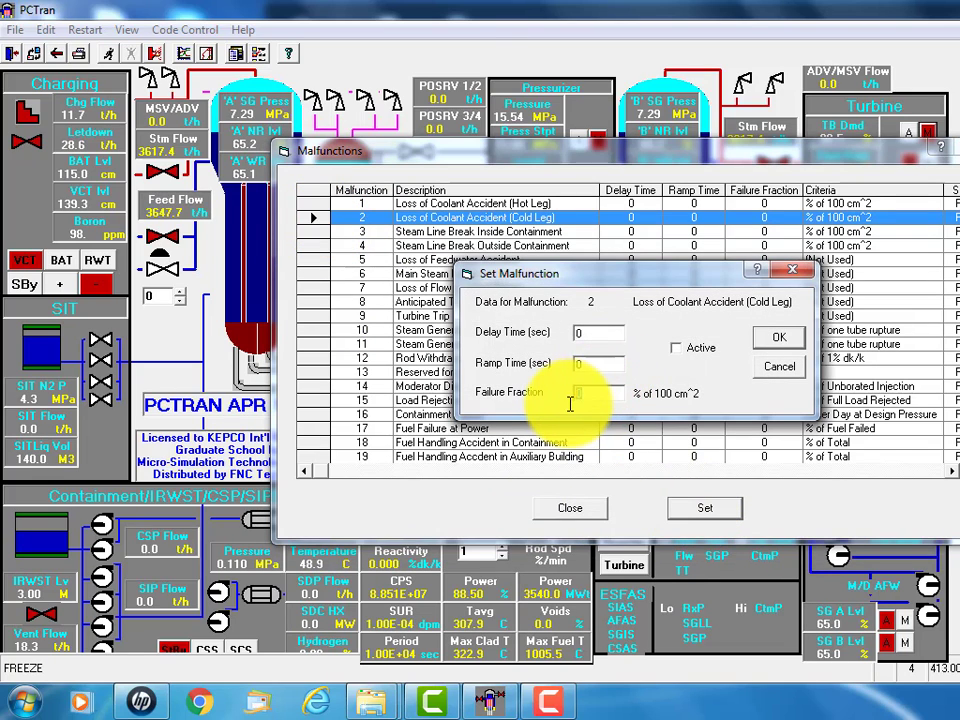
type("5")
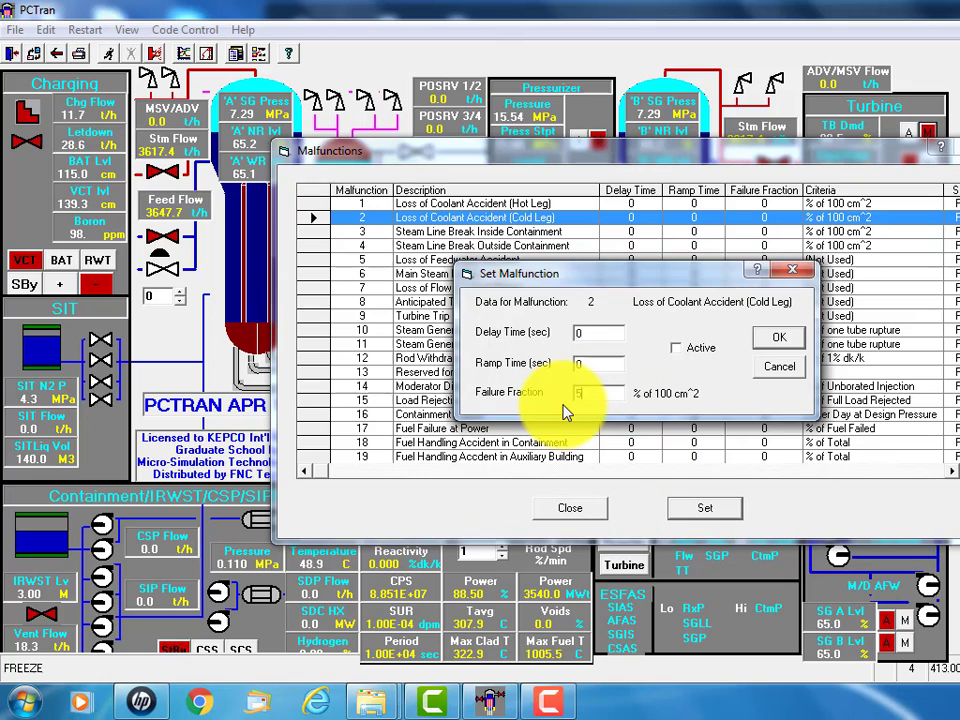
type("00")
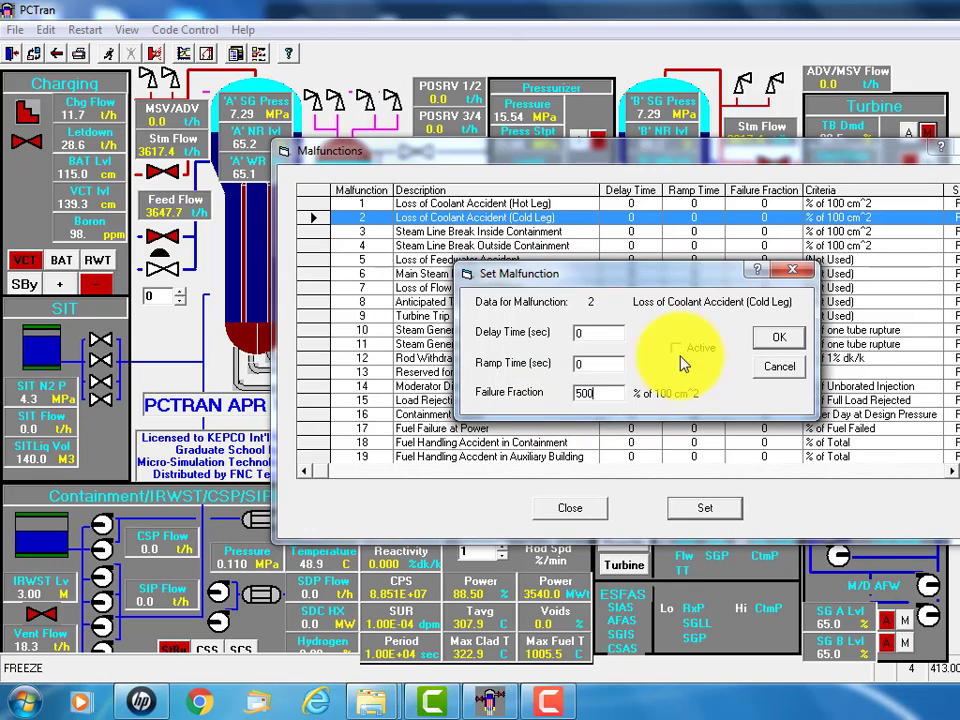
left_click(676, 348)
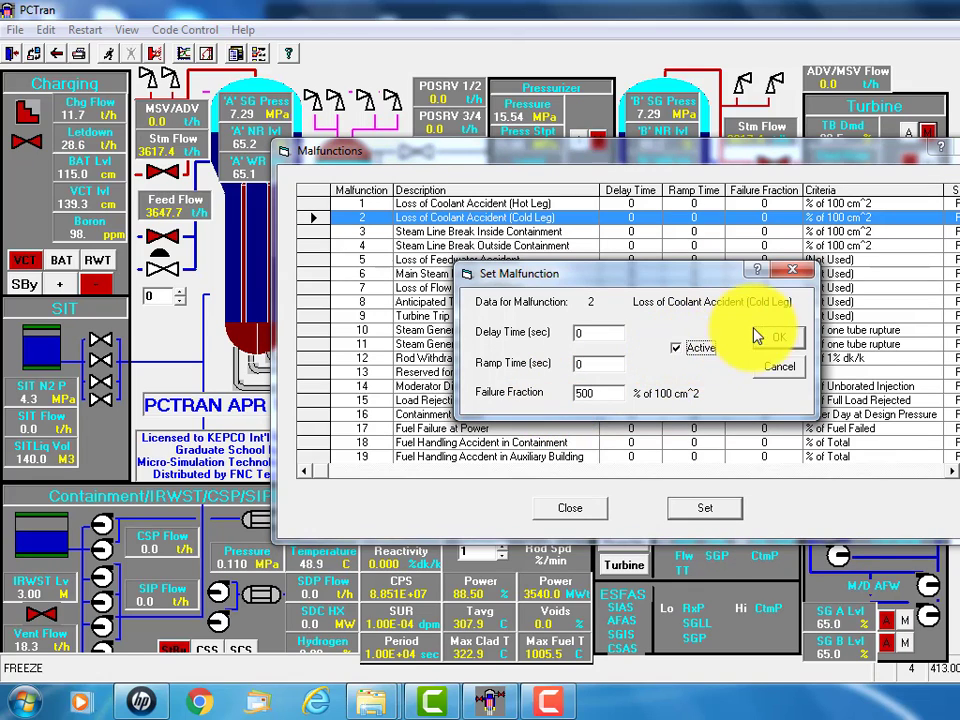
left_click(776, 340)
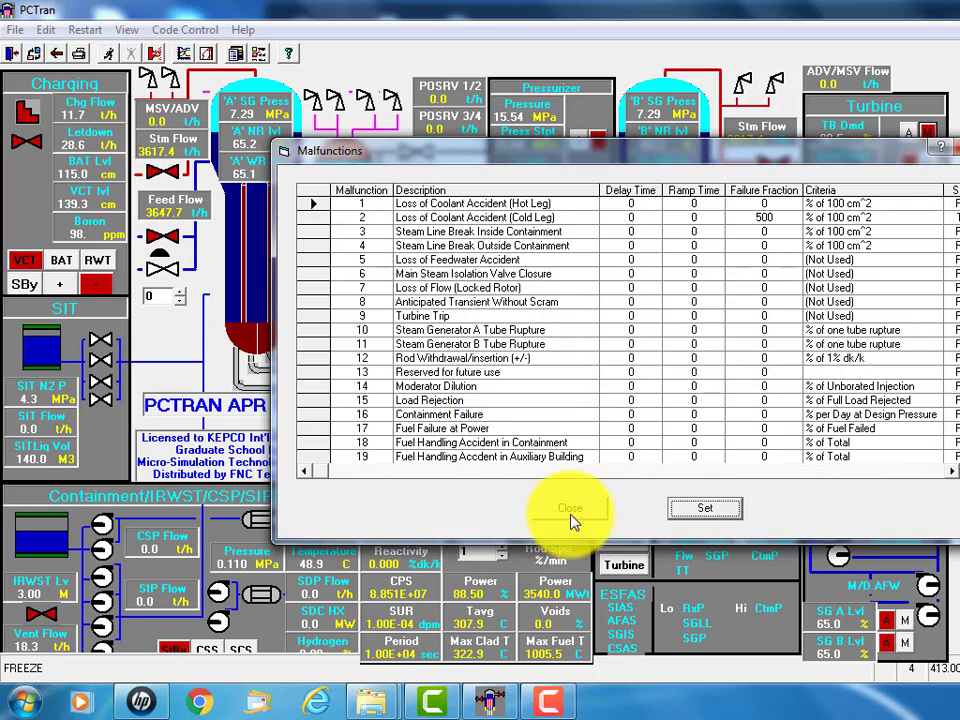
left_click(570, 508)
Step: Resume the simulation and let the cold-leg LOCA trip the reactor and turbine
left_click(79, 52)
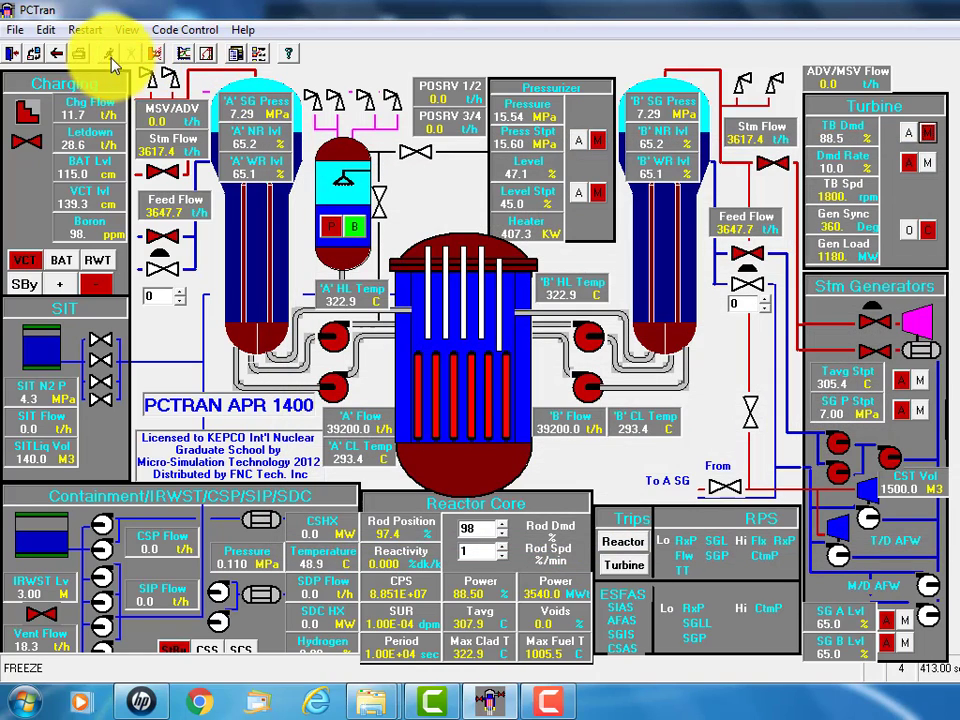
left_click(111, 54)
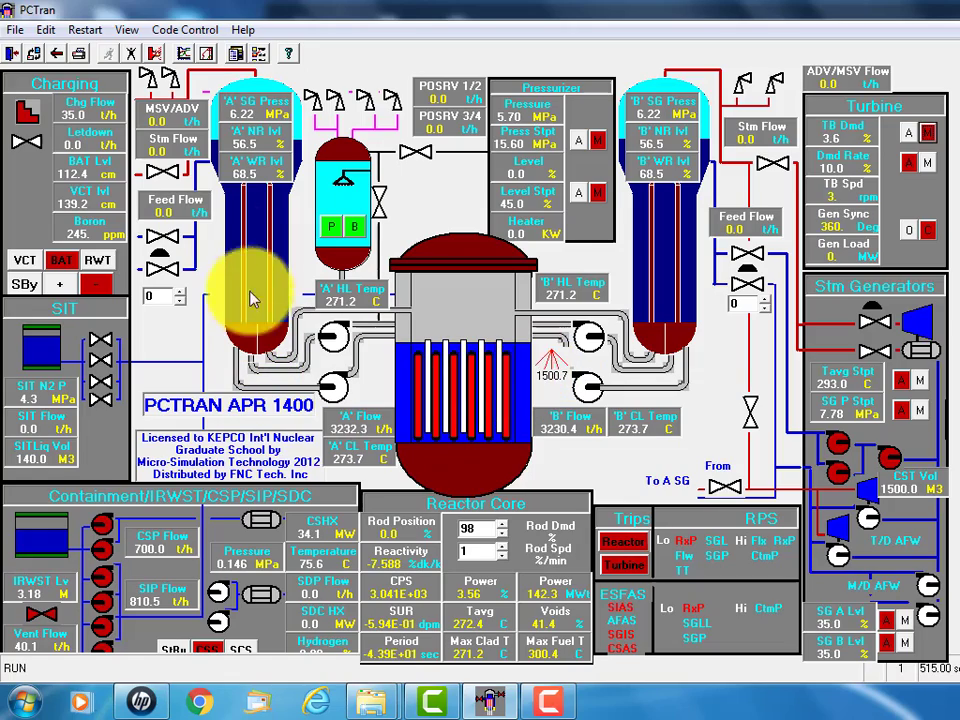
left_click(127, 30)
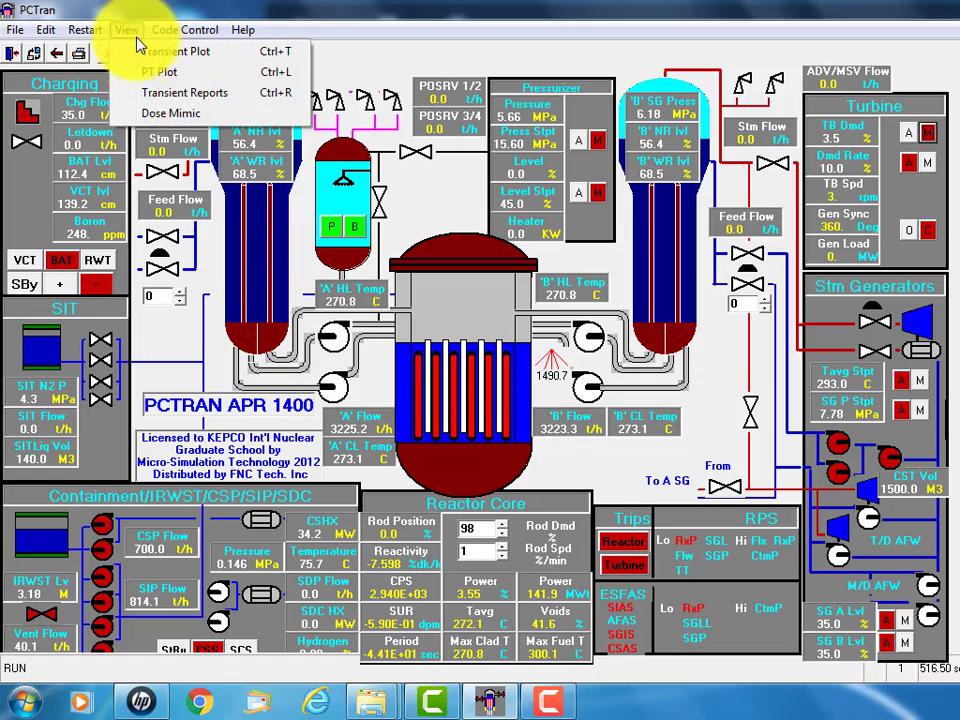
left_click(184, 115)
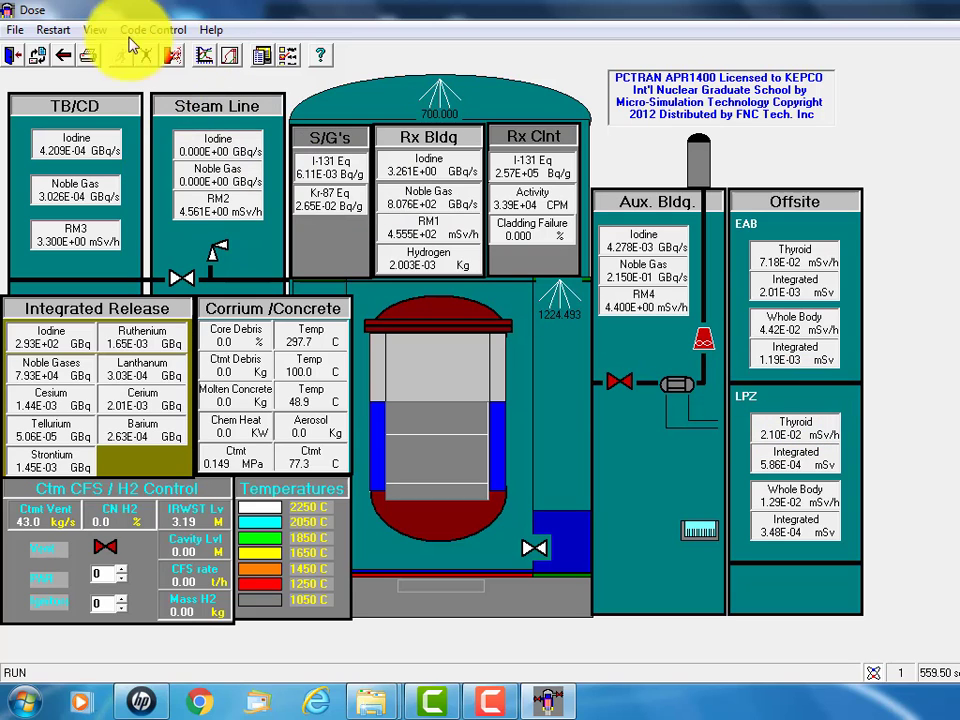
left_click(95, 30)
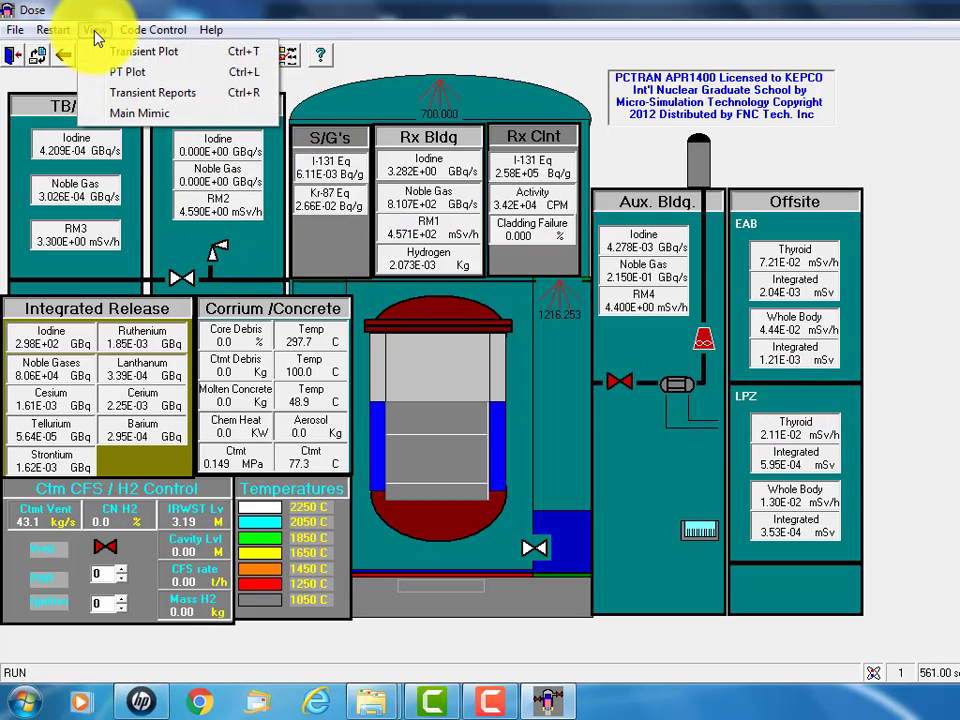
left_click(200, 121)
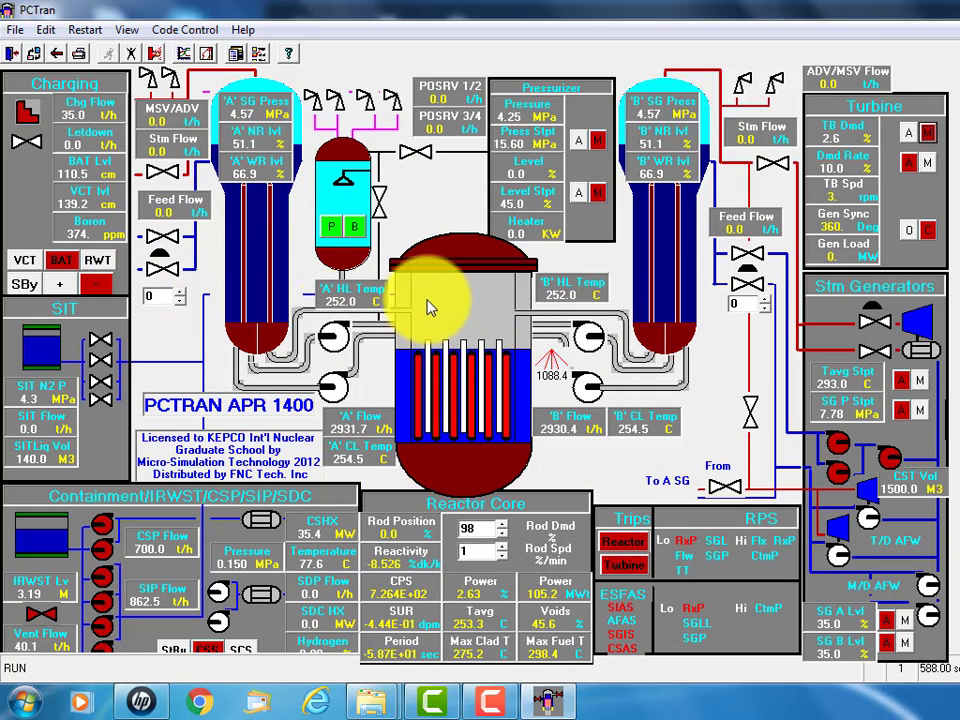
Step: Load initial condition 12 'SBO core collapsed', discarding unsaved reports, plot and dose data
left_click(88, 30)
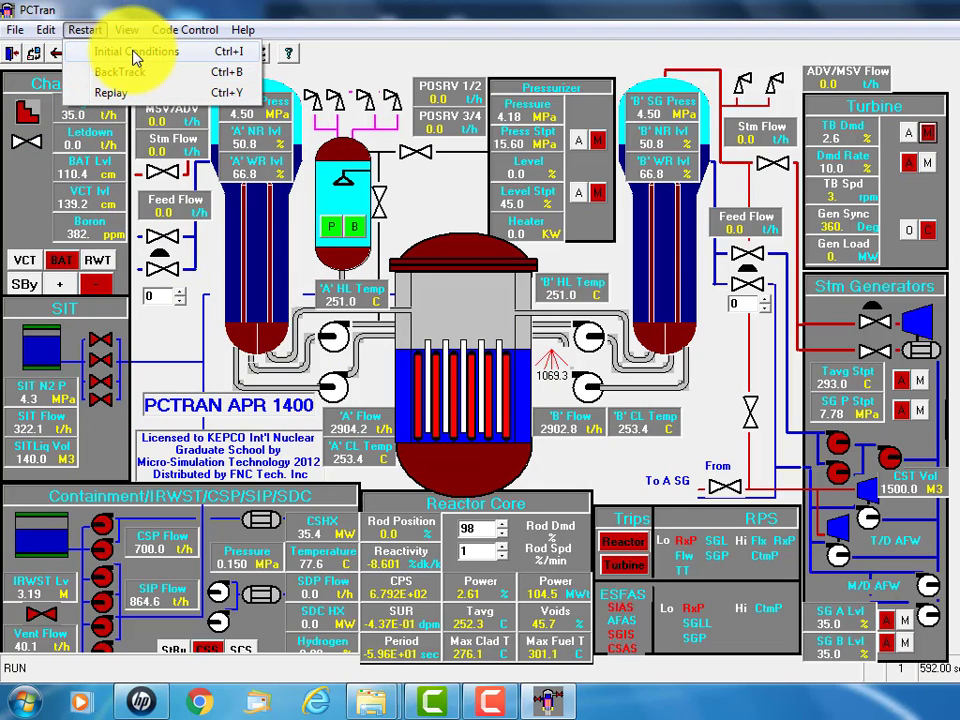
left_click(135, 58)
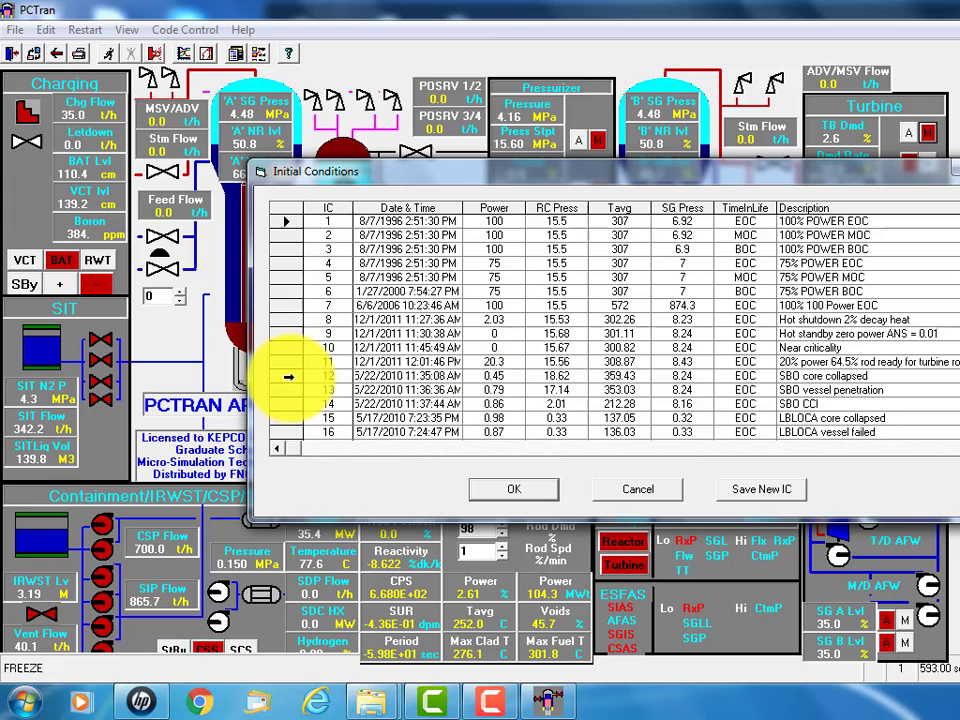
left_click(288, 377)
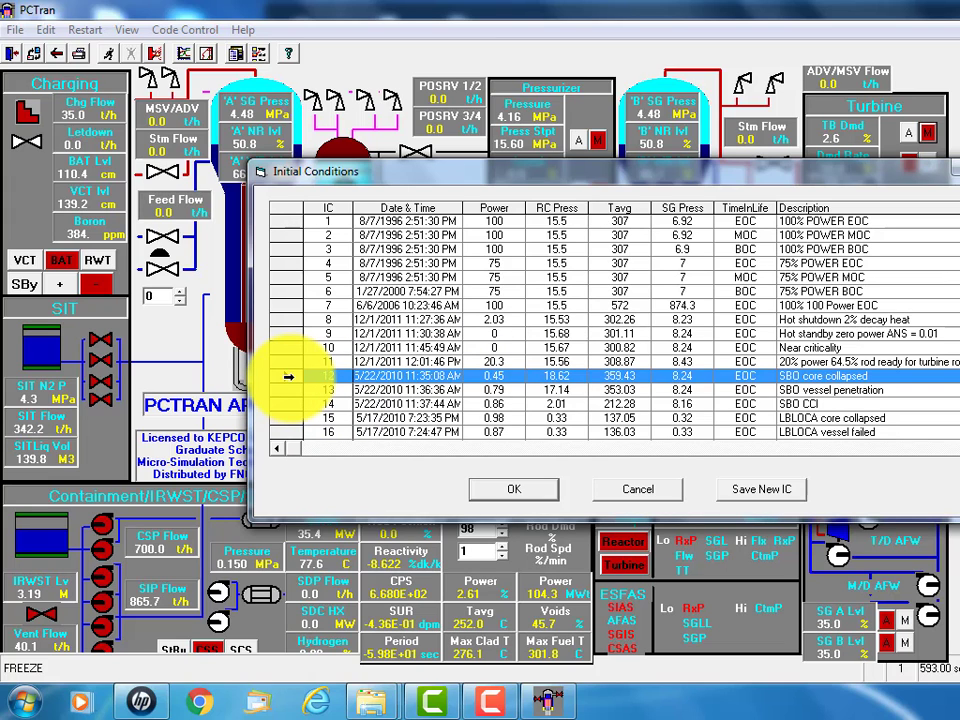
left_click(517, 492)
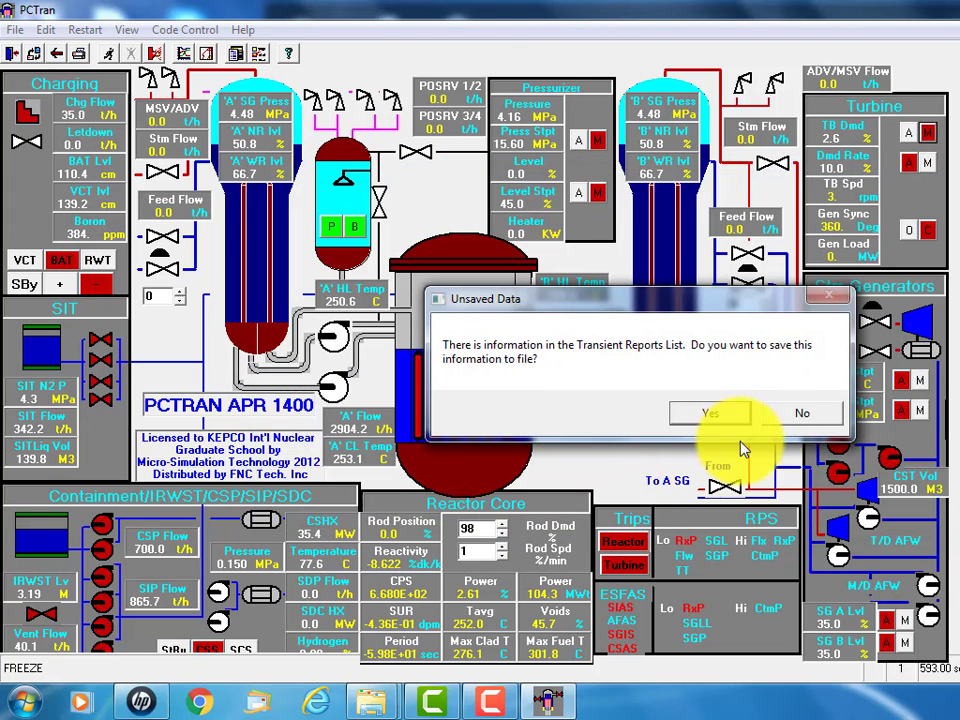
left_click(778, 415)
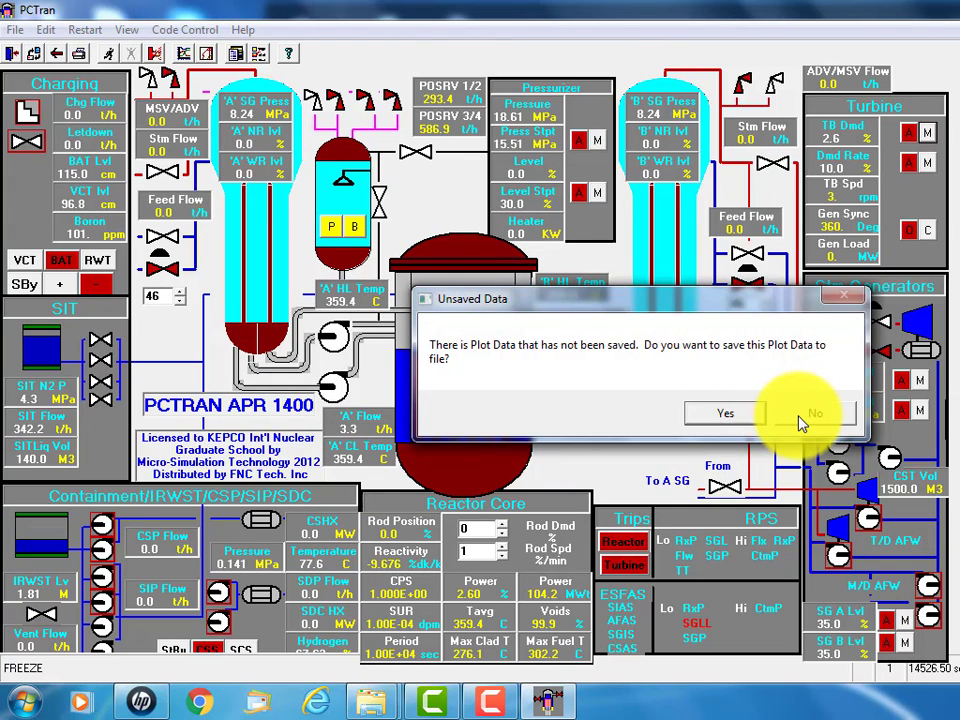
left_click(797, 419)
left_click(800, 420)
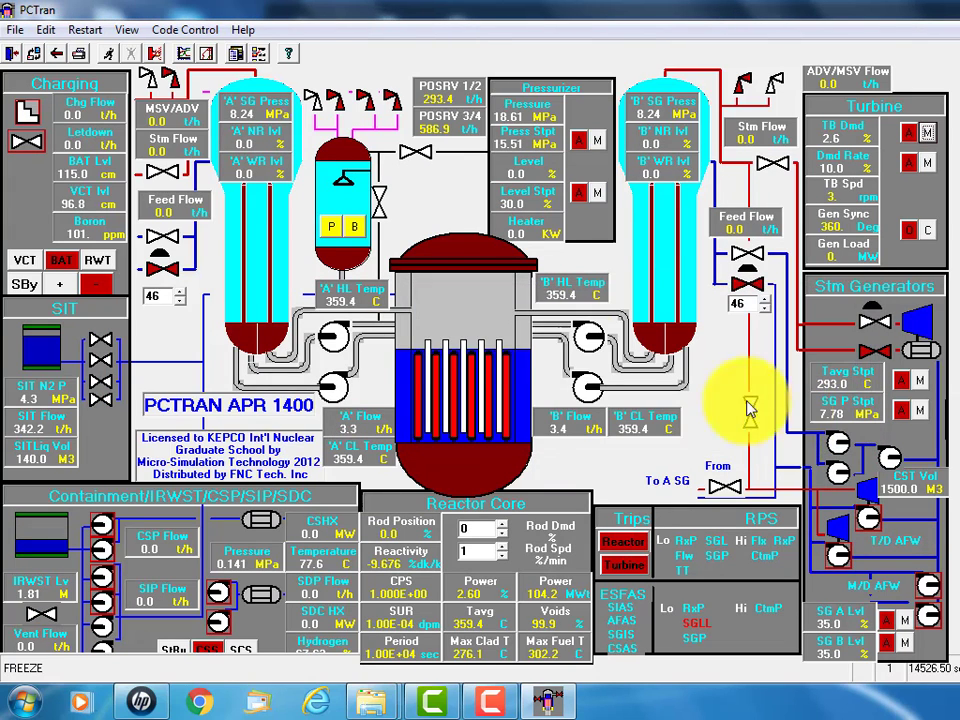
Step: Switch to the dose mimic to view releases and offsite doses for the SBO core-collapsed case
left_click(128, 31)
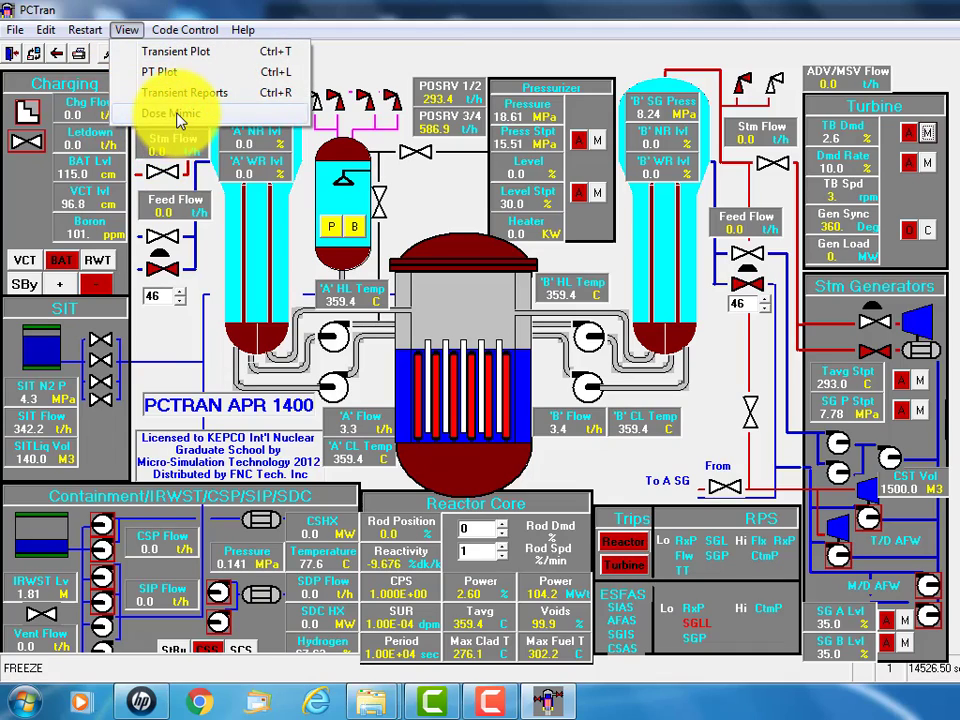
left_click(176, 117)
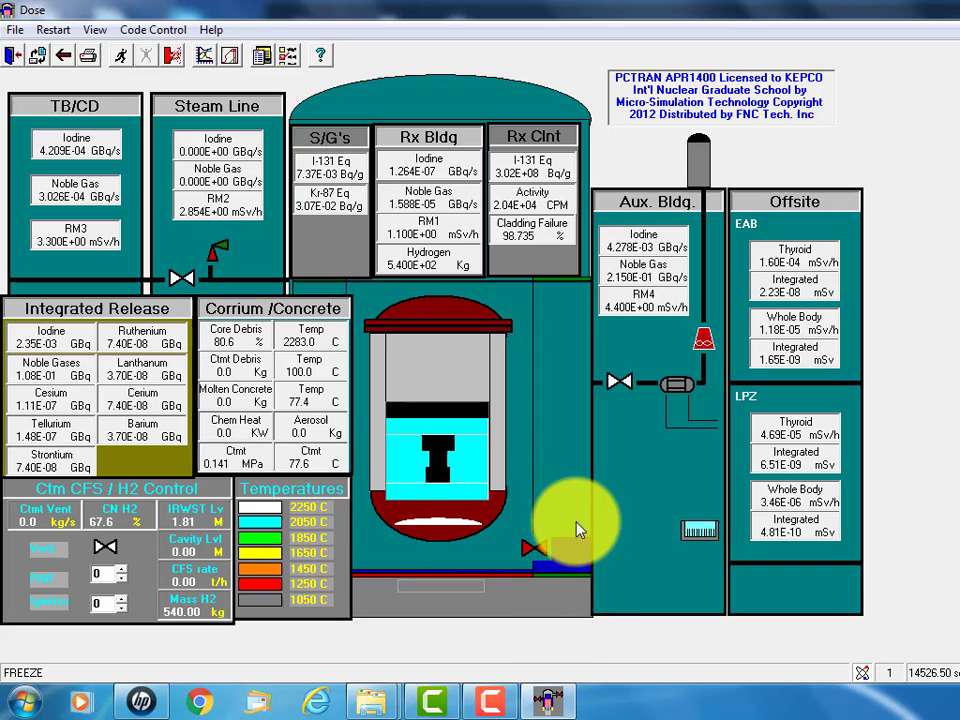
left_click(538, 550)
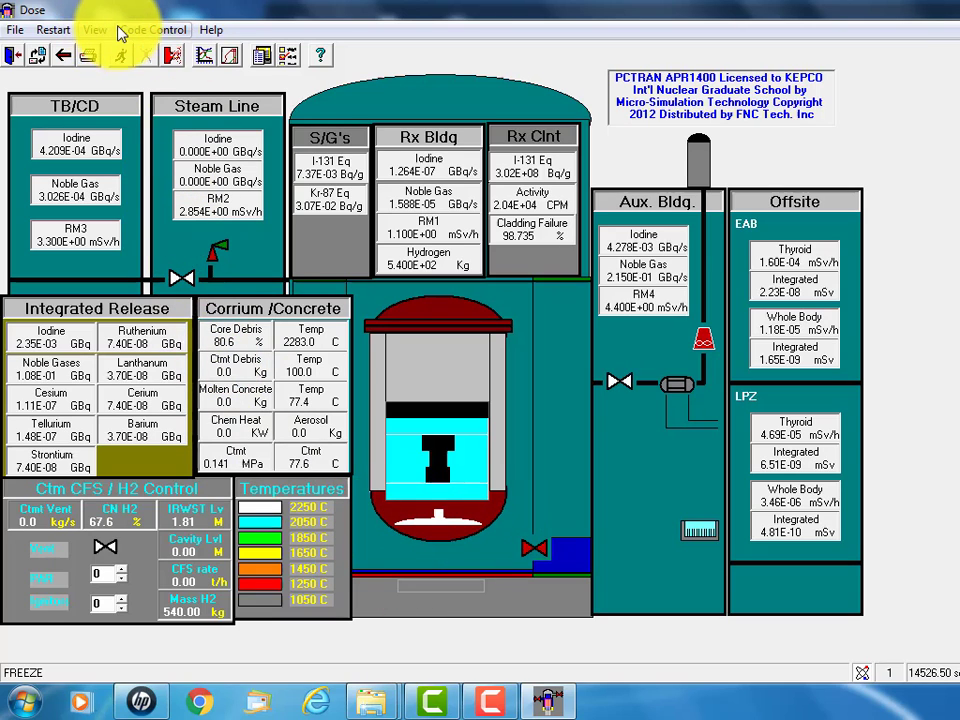
Step: Load initial condition 16 'LBLOCA vessel failed' without saving report, plot or dose data
left_click(55, 31)
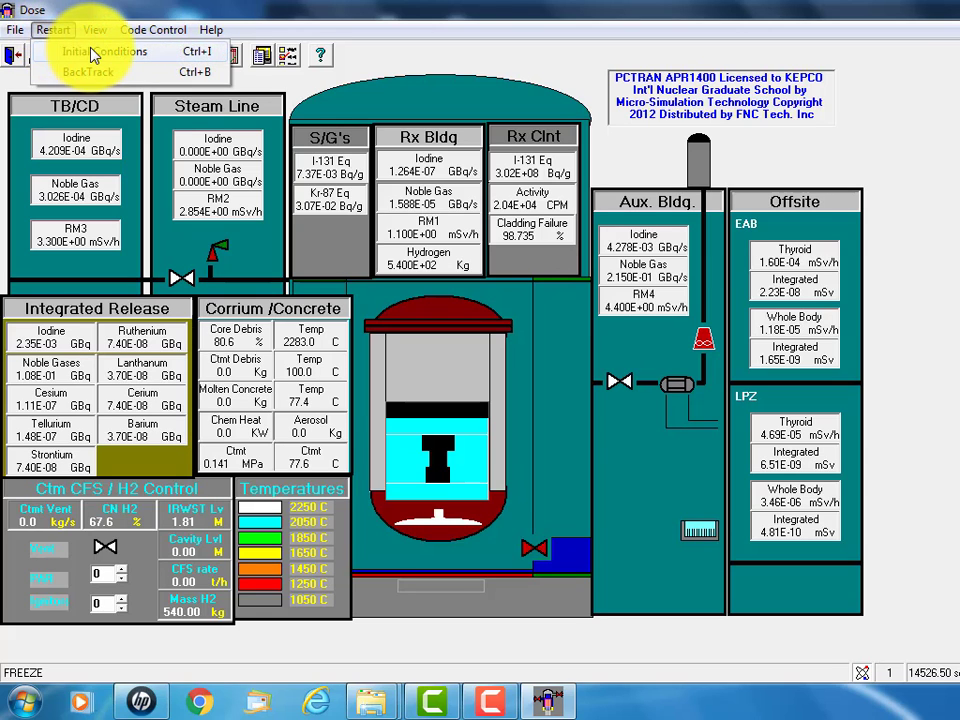
left_click(92, 55)
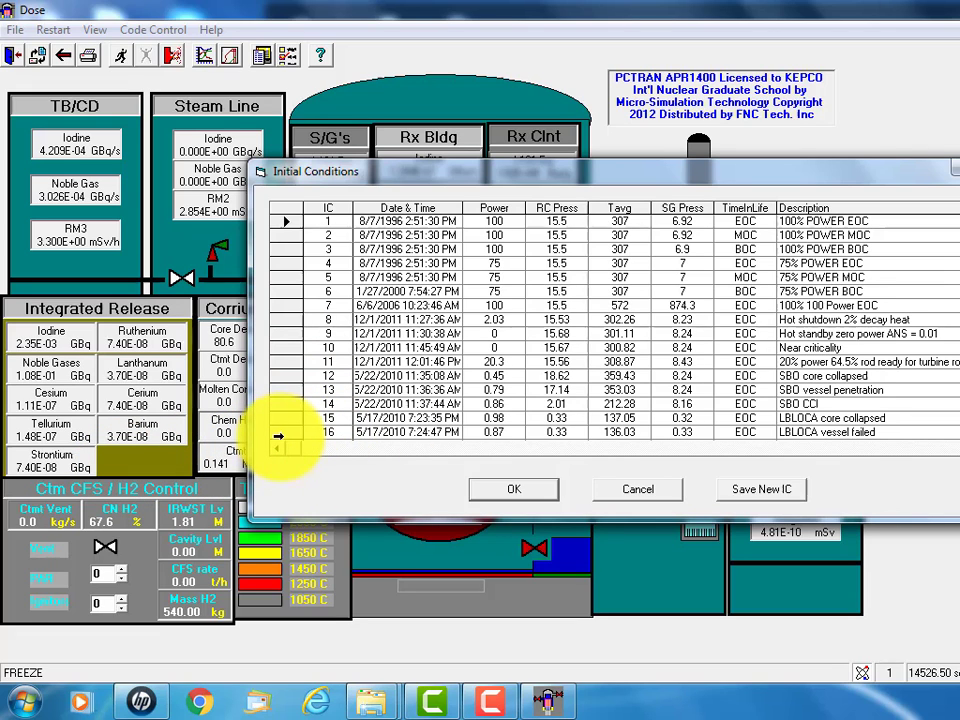
left_click(280, 432)
left_click(498, 494)
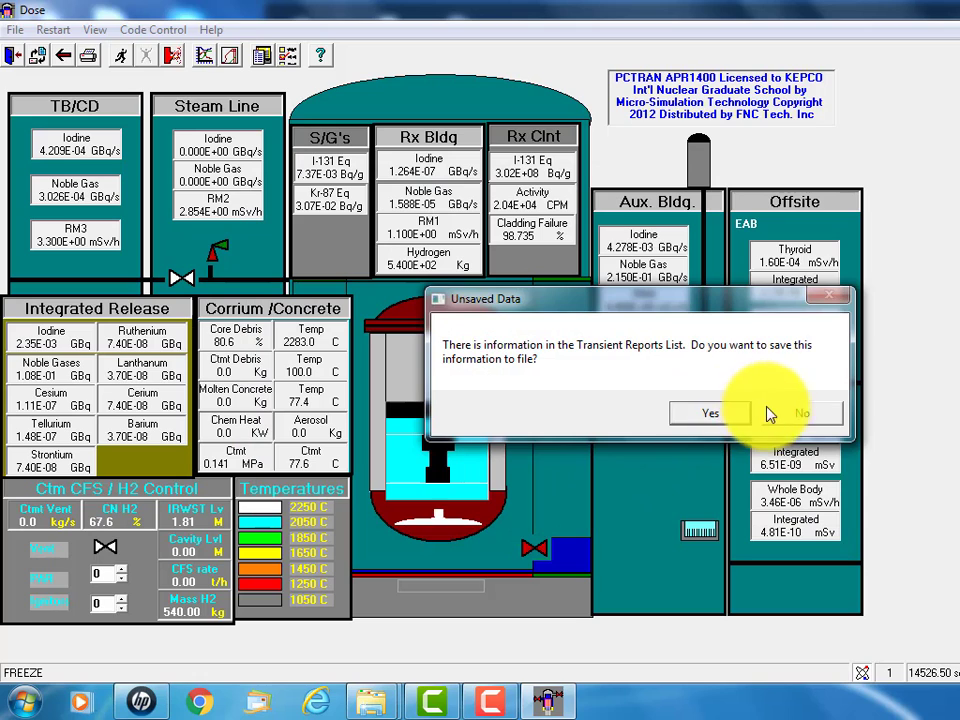
left_click(789, 424)
left_click(789, 424)
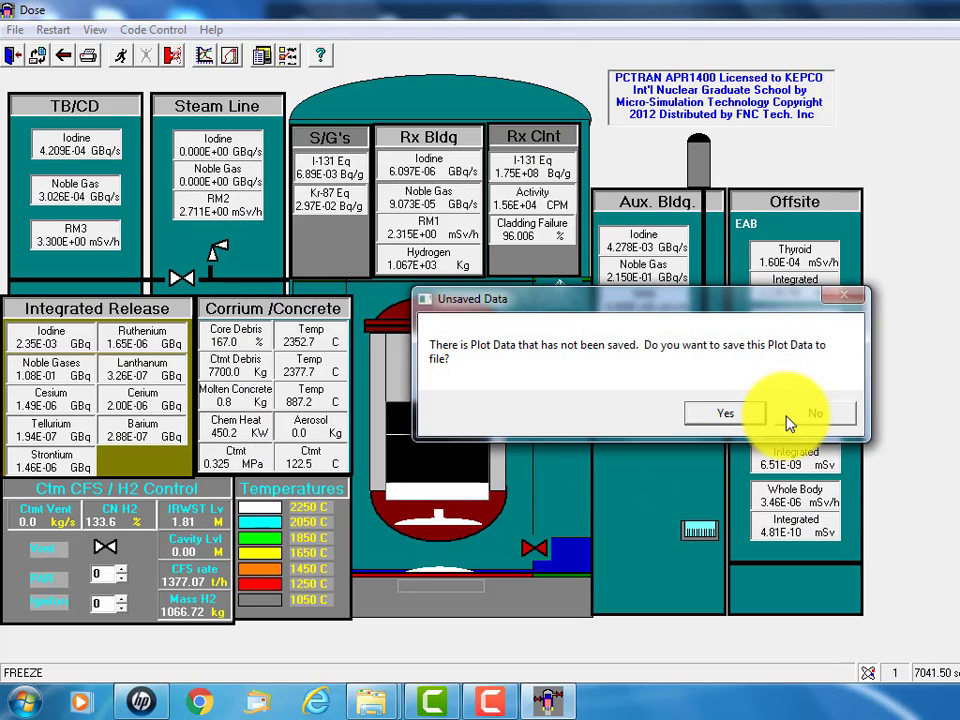
left_click(789, 422)
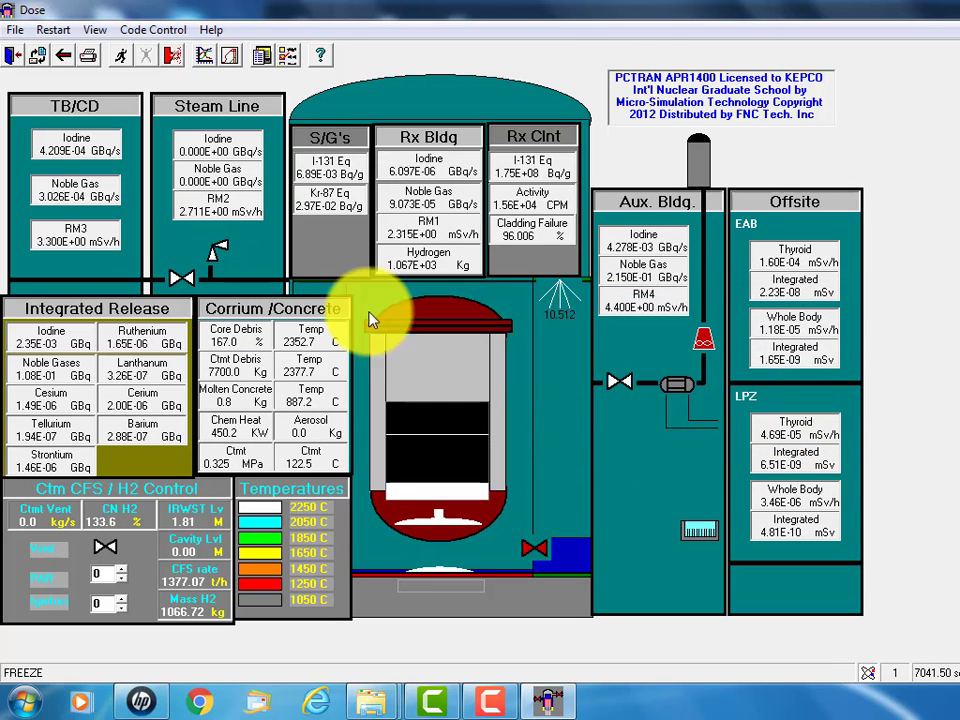
Step: Start running the LBLOCA vessel-failed simulation
left_click(119, 57)
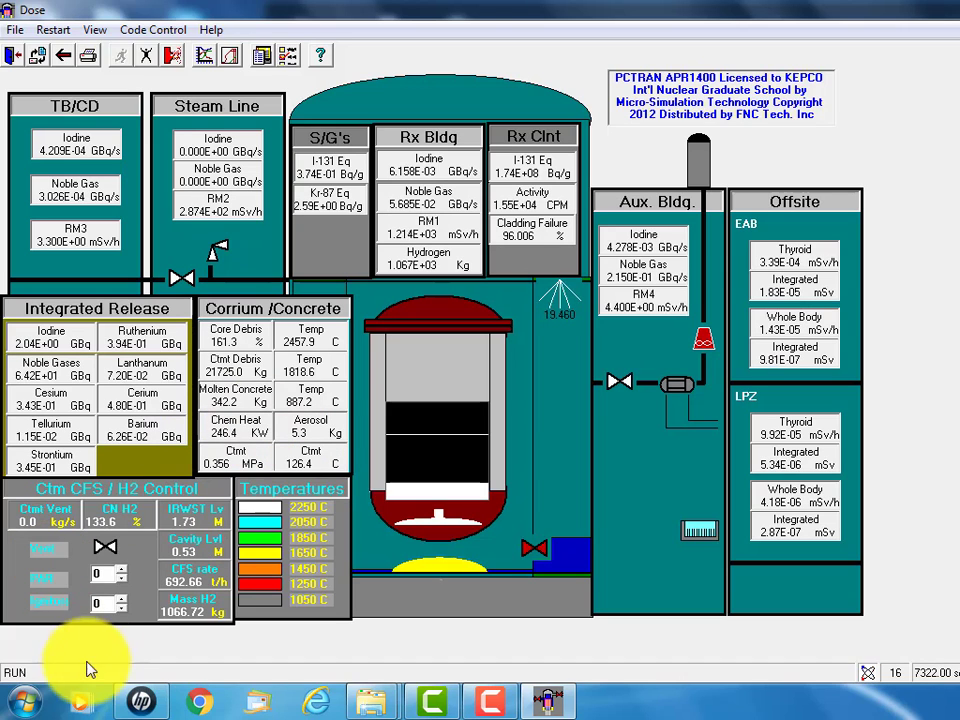
Step: Raise both the PAR and igniter hydrogen control settings to 4
left_click(122, 569)
left_click(122, 569)
left_click(122, 569)
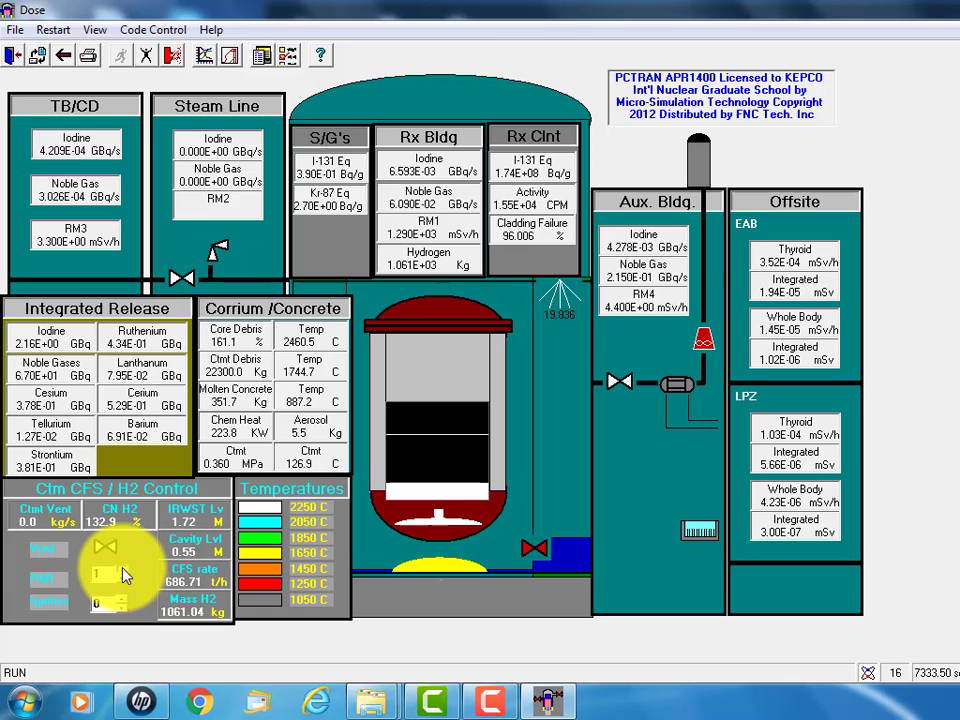
left_click(122, 569)
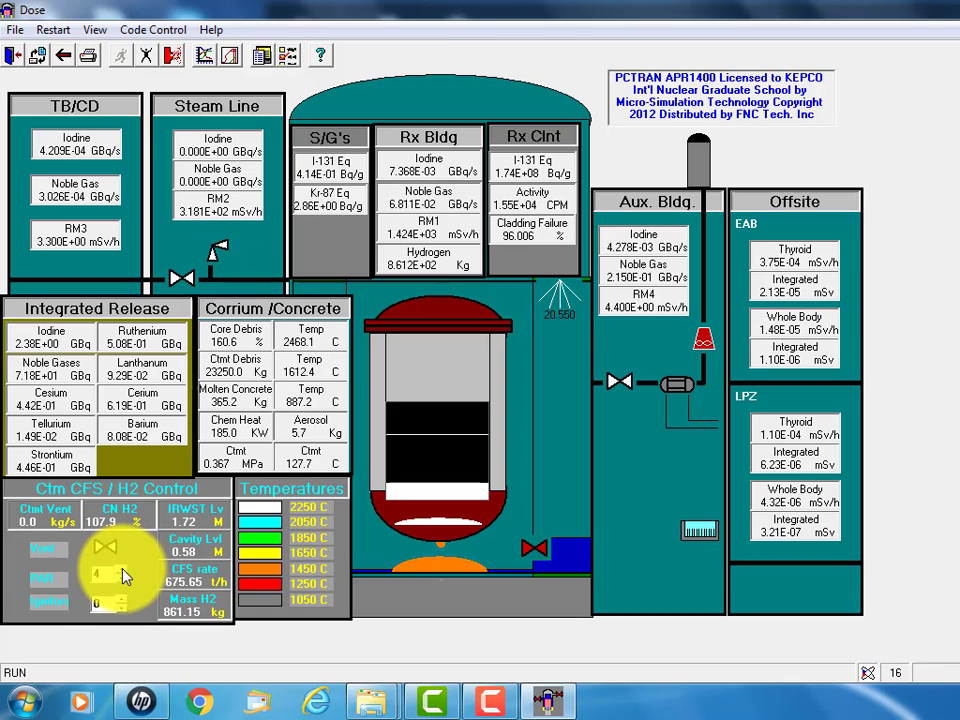
left_click(122, 599)
left_click(122, 599)
left_click(122, 600)
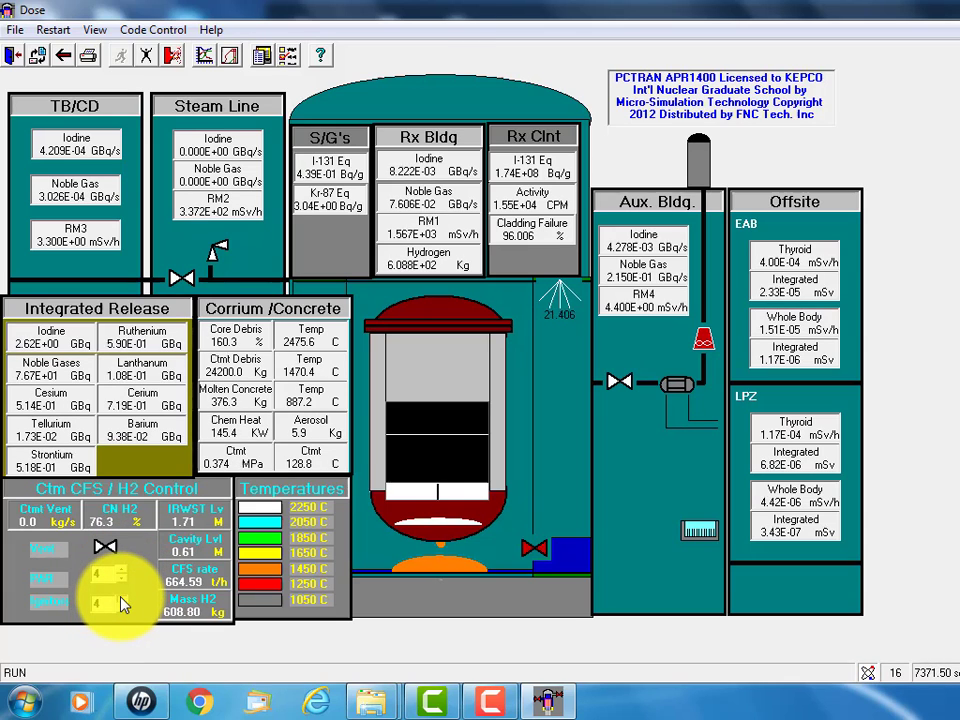
left_click(122, 600)
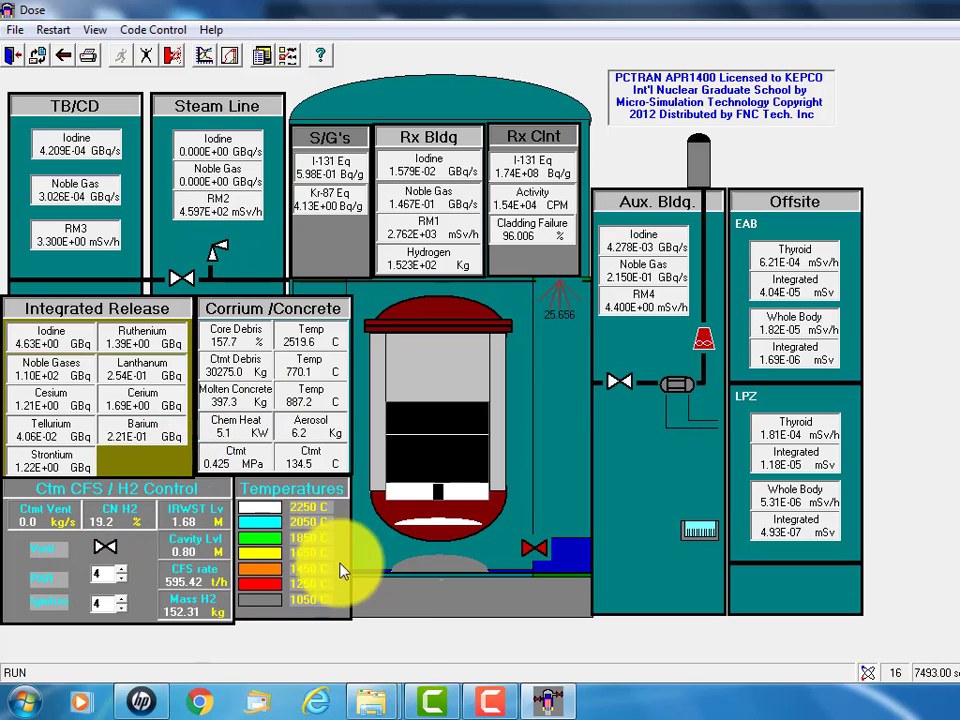
left_click(487, 705)
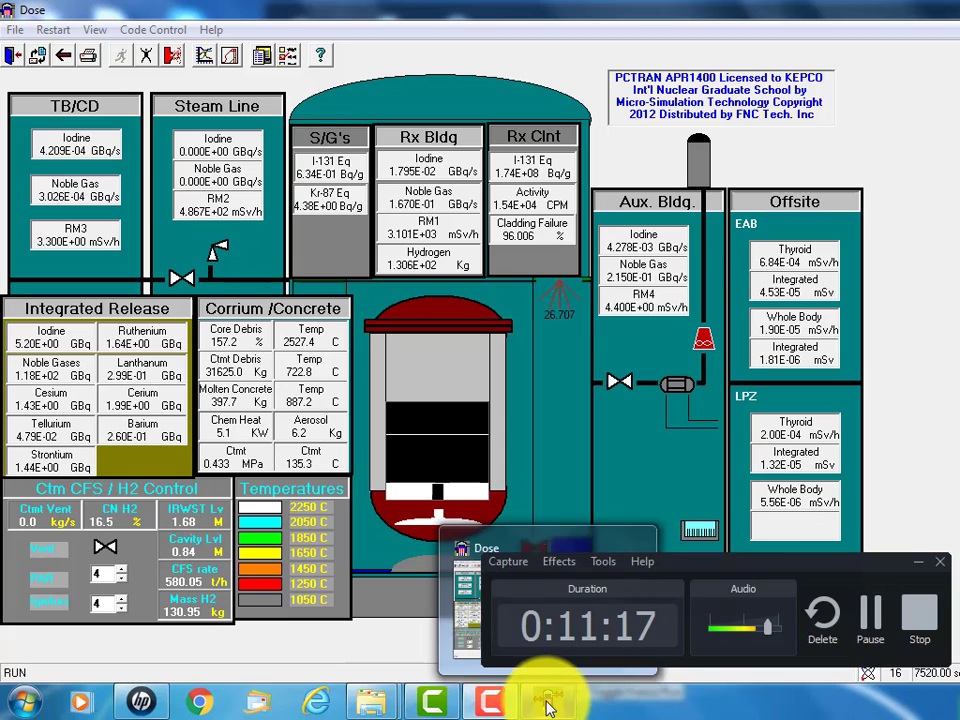
Step: Refocus the Dose window and switch the display back to the Main Mimic
mouse_move(548, 706)
left_click(548, 637)
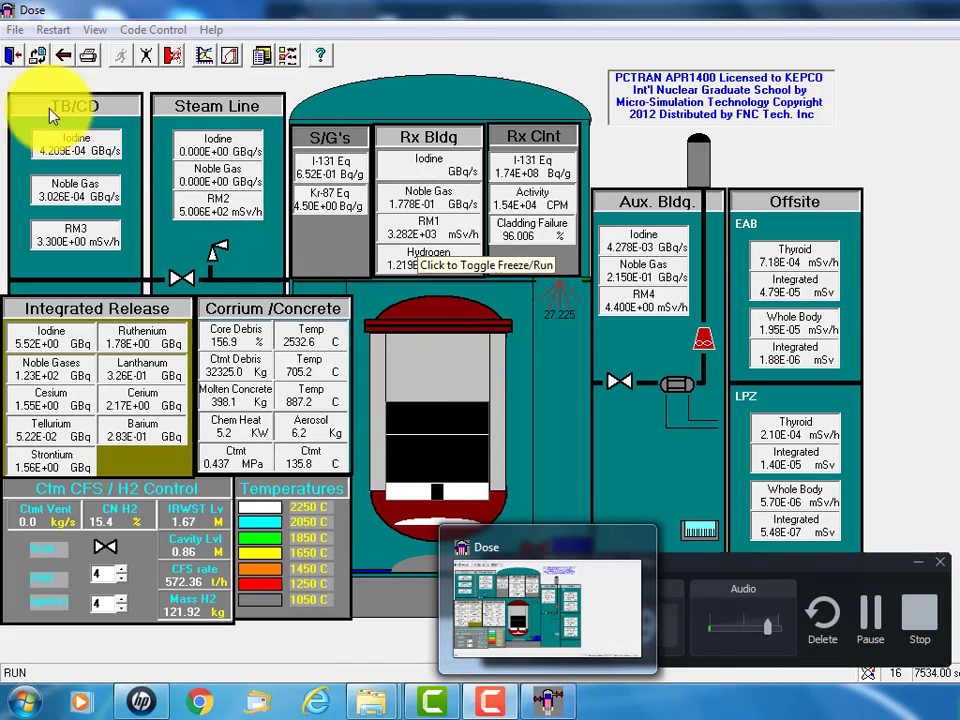
left_click(94, 29)
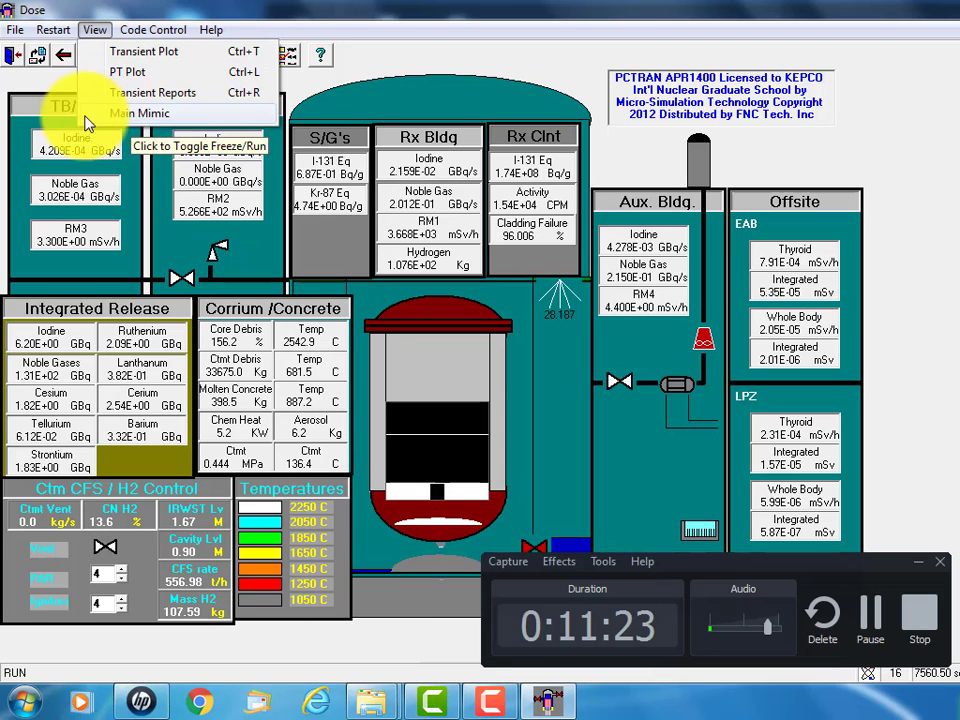
left_click(146, 117)
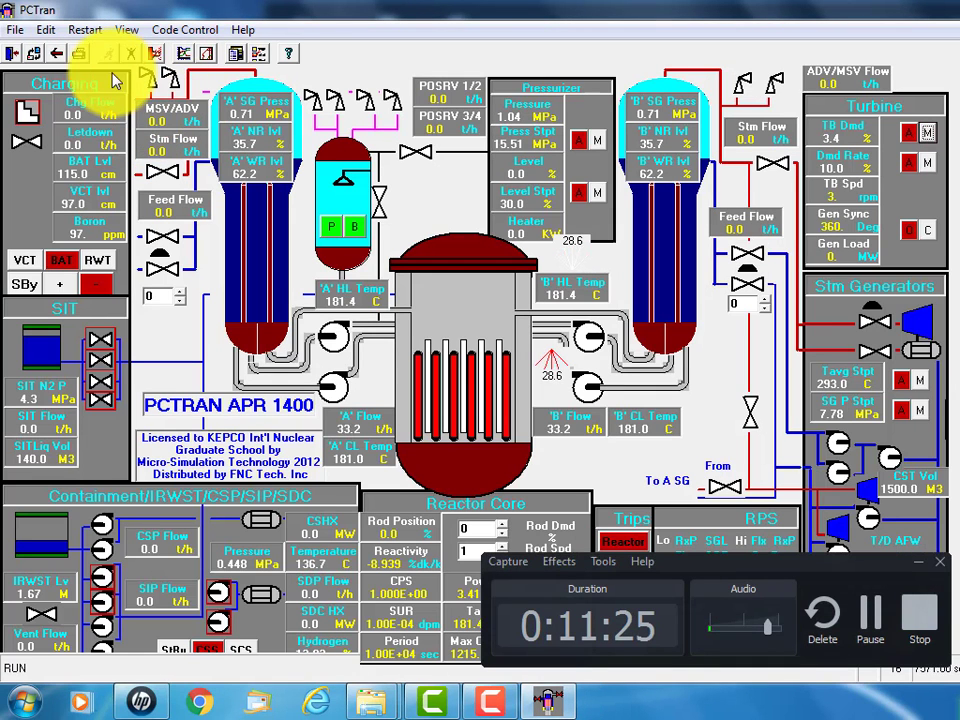